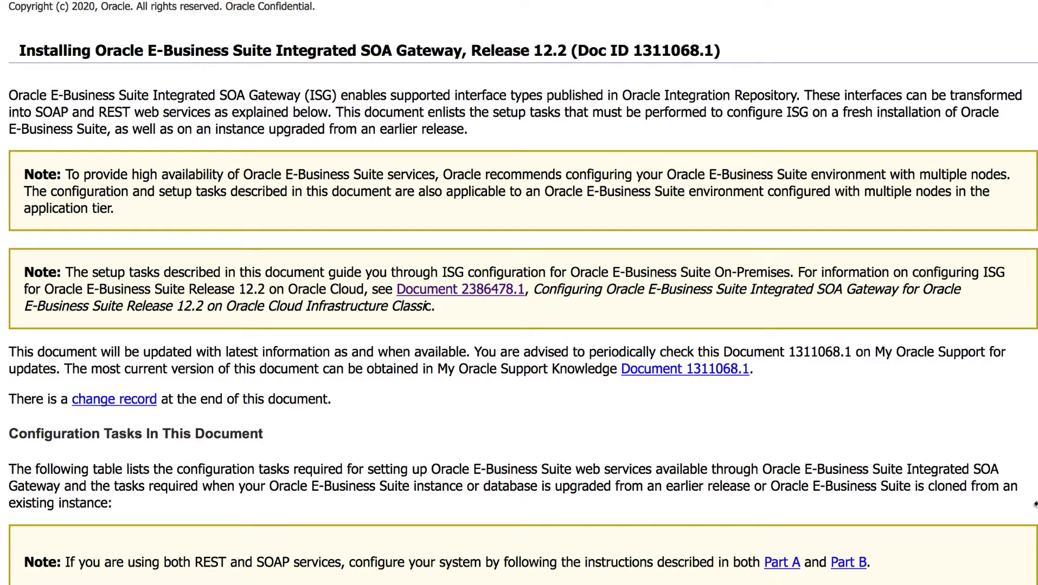
Scroll Doc ID 1311068.1 past Configuration Scenarios to Section 1 and the Patch 31764501 note
scroll(1030, 512, "down", 5)
scroll(1030, 511, "down", 6)
scroll(1032, 512, "down", 1)
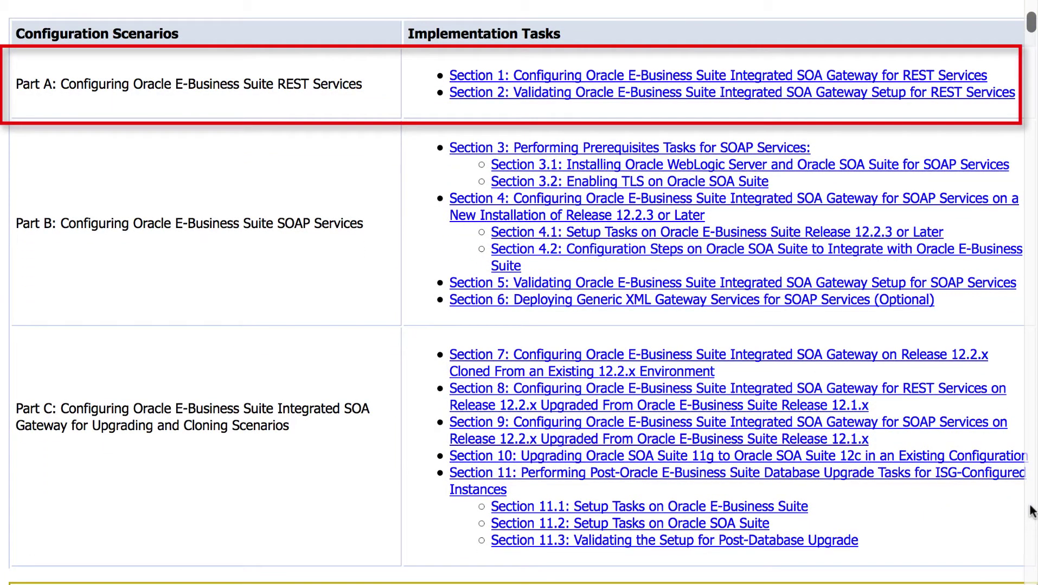
scroll(1032, 512, "down", 10)
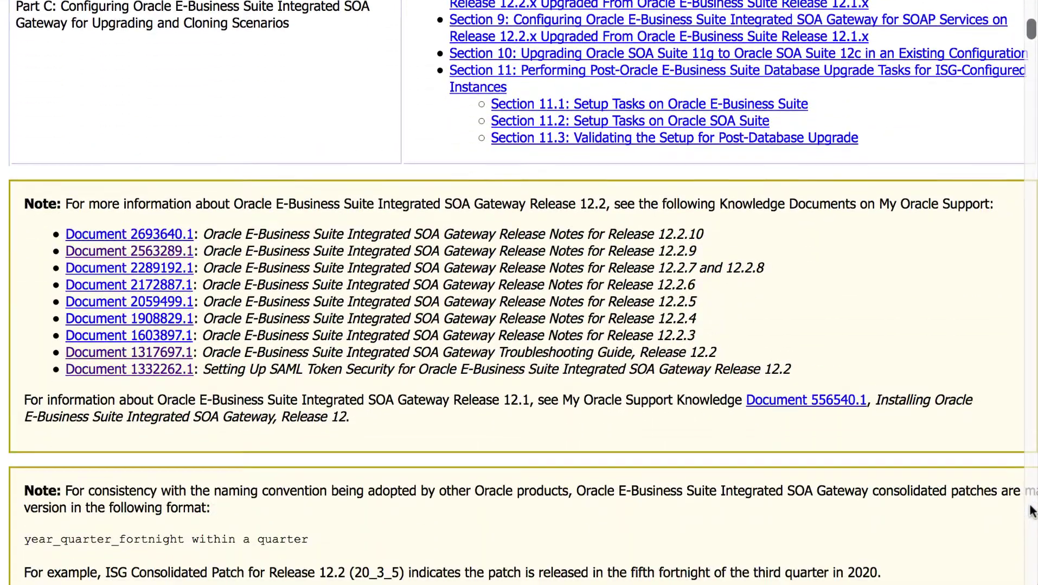
scroll(1032, 511, "down", 9)
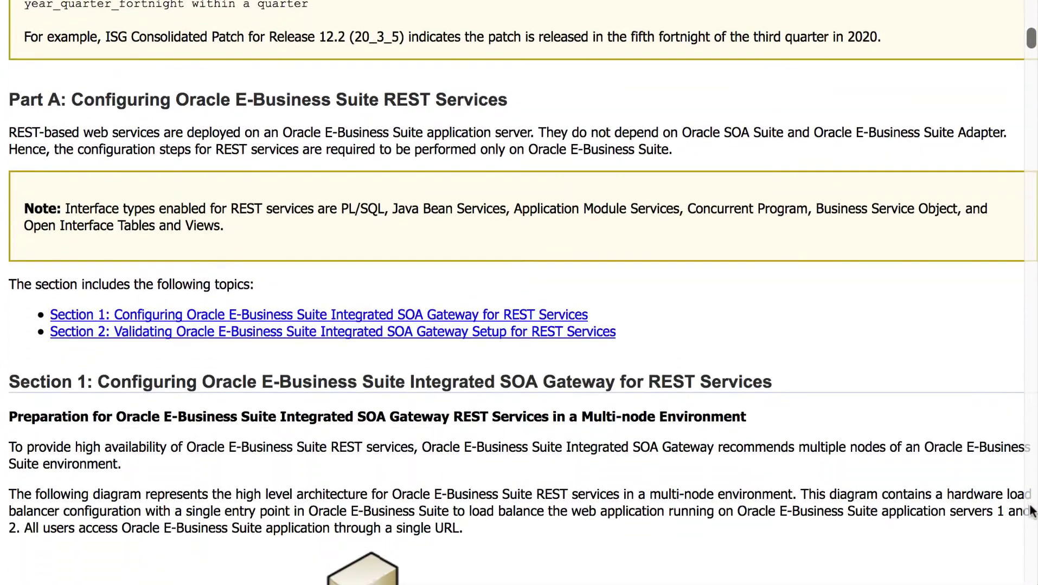
scroll(1031, 512, "down", 3)
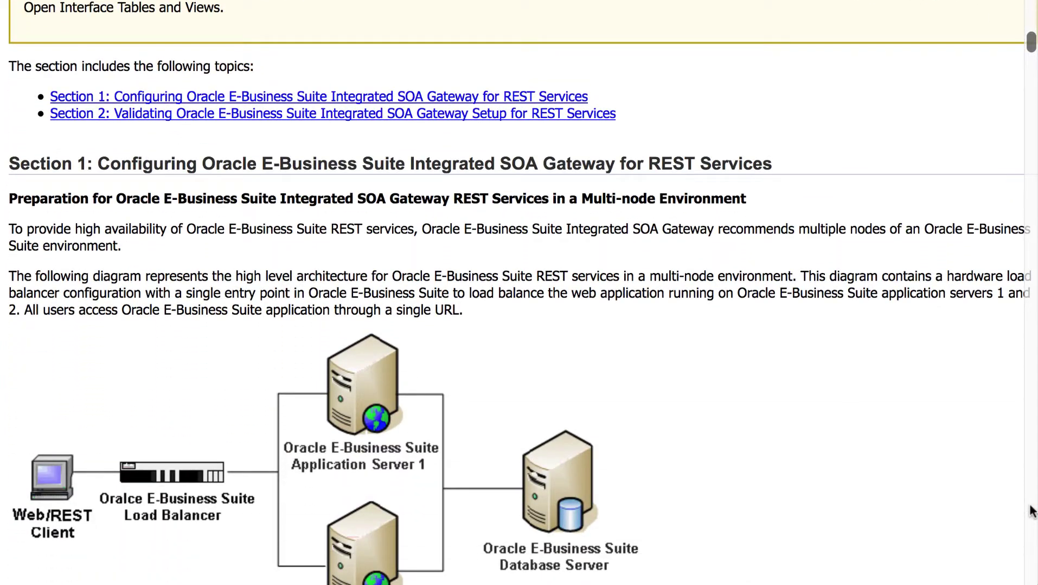
scroll(1031, 512, "down", 2)
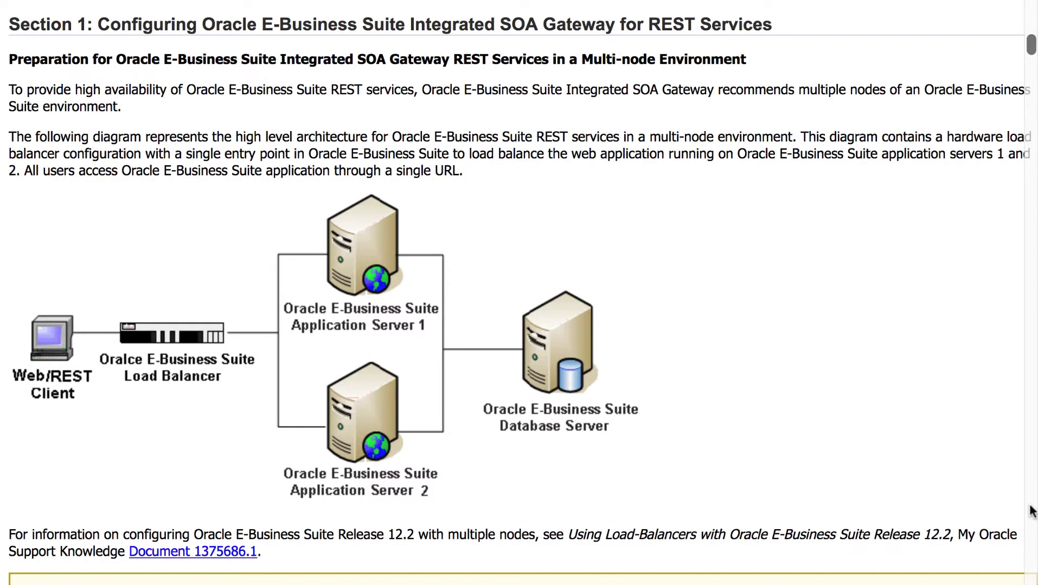
scroll(1031, 512, "down", 5)
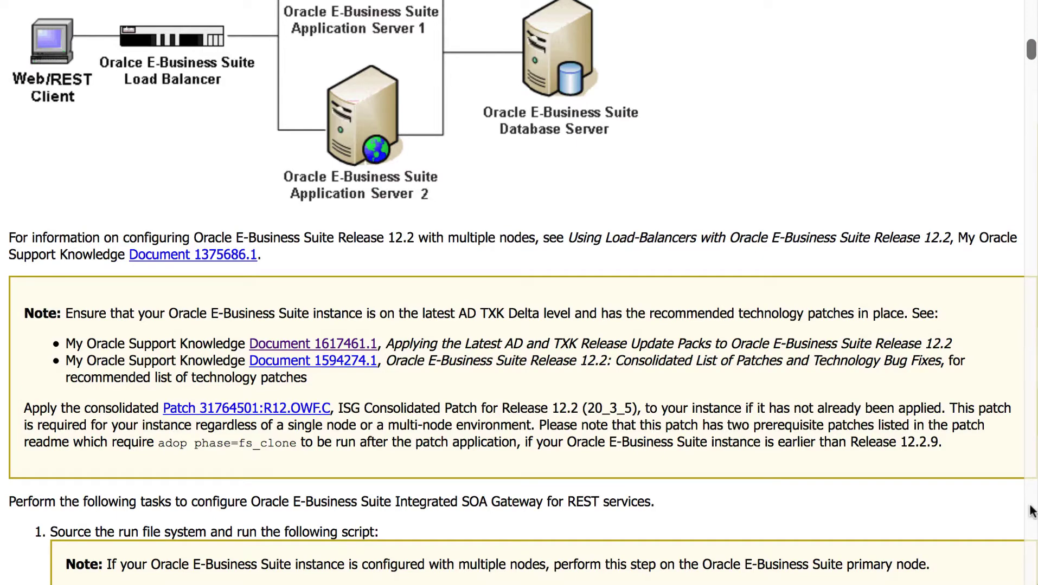
Bring REST setup steps a and b into view: source EBSapps.env, run perl ISGRestSetup.pl
scroll(1032, 511, "down", 4)
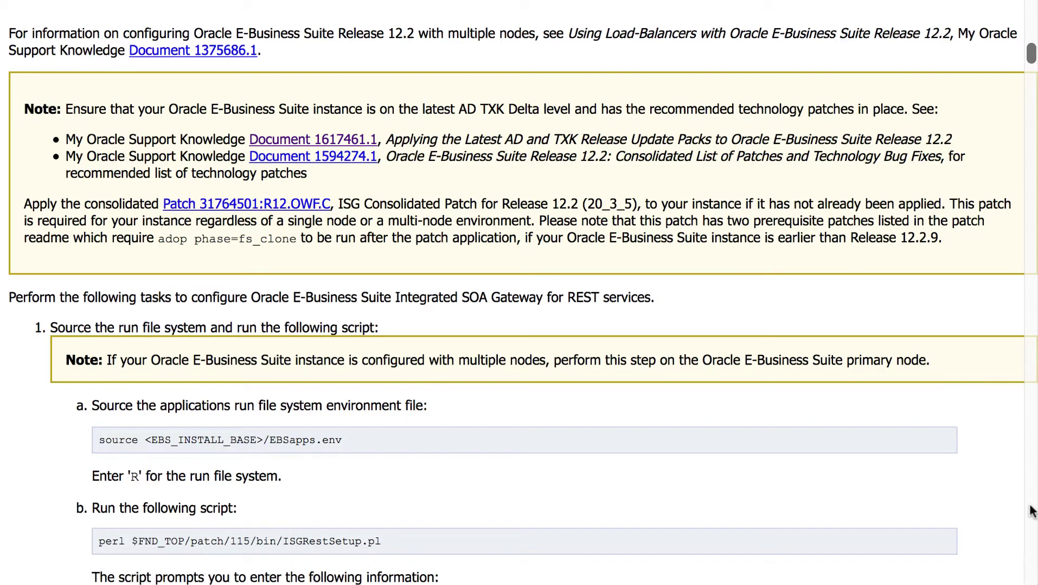
scroll(1032, 511, "down", 1)
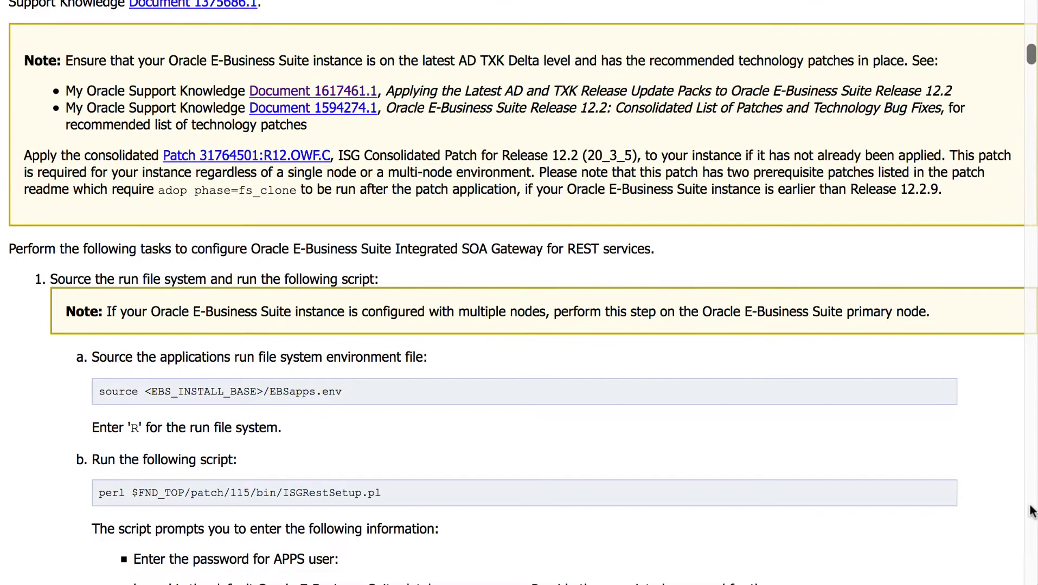
scroll(1031, 511, "down", 1)
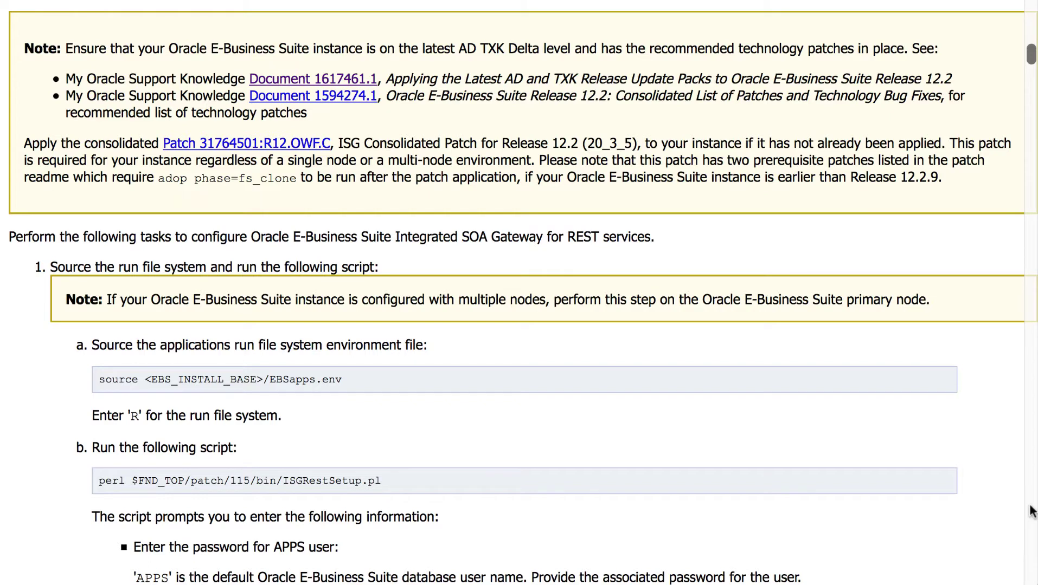
scroll(1032, 511, "up", 2)
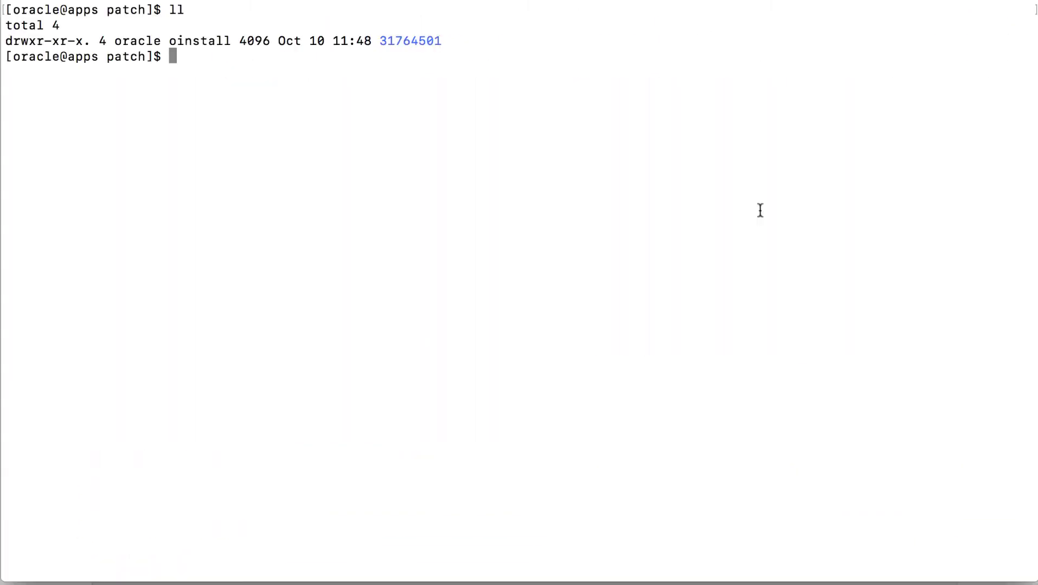
Run adop phase=prepare,apply,cutover patches=31764501, supplying the APPS, SYSTEM and WLSADMIN passwords
type("adop phase=prepare, apply,cutover patches=31764501")
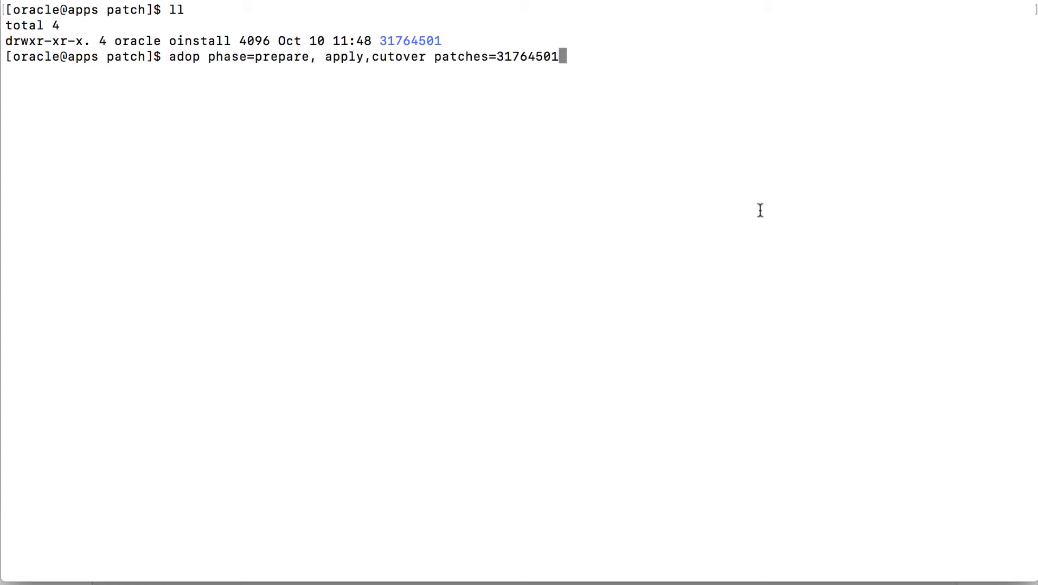
key("Return")
key("super+v")
key("Return")
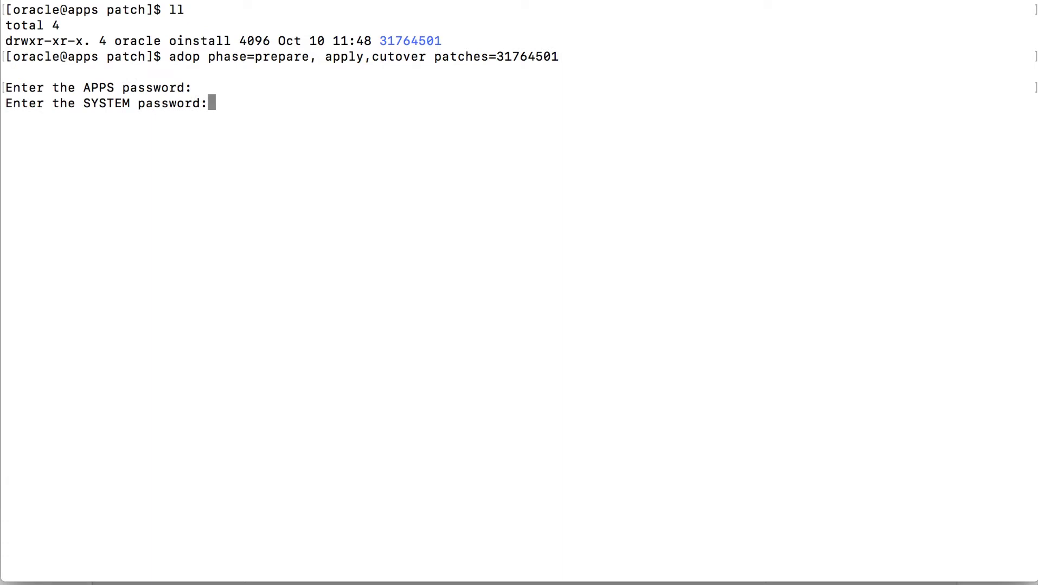
key("super+v")
key("Return")
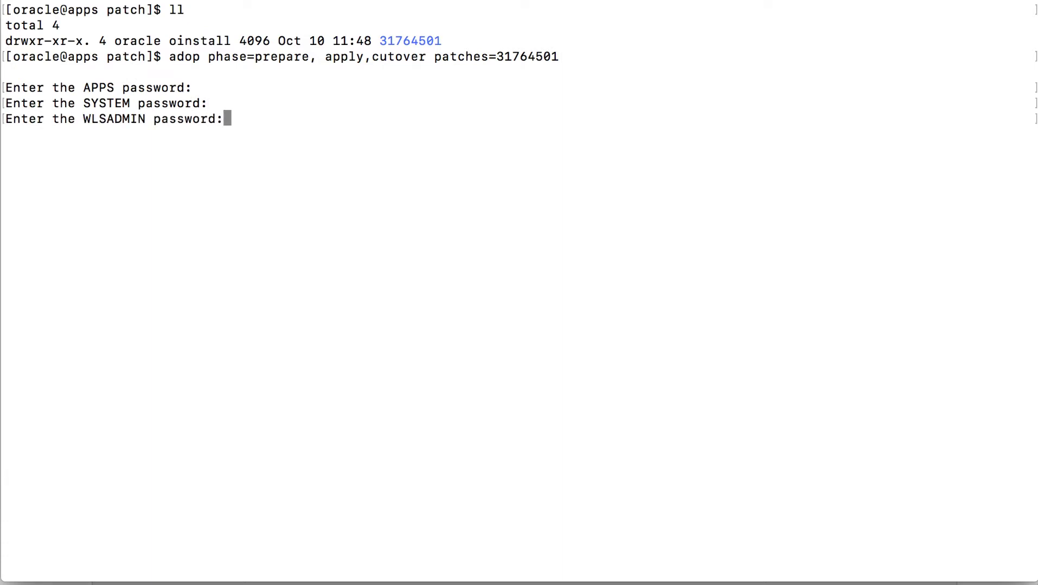
key("super+v")
key("Return")
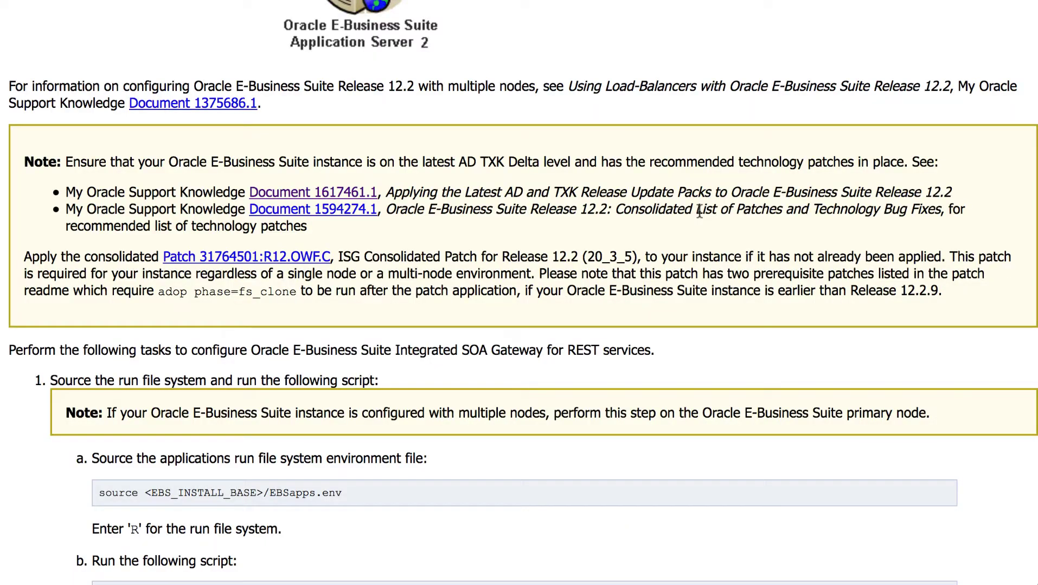
Read through step 1b's prompt list, the configuration message and the ISGDatasource note to step 2
scroll(877, 312, "down", 2)
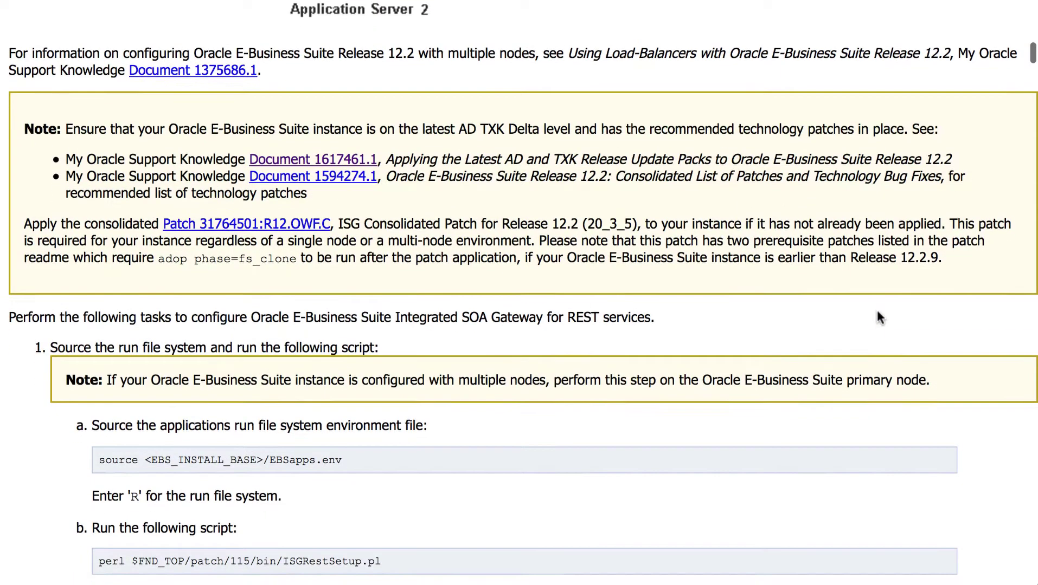
scroll(878, 315, "down", 8)
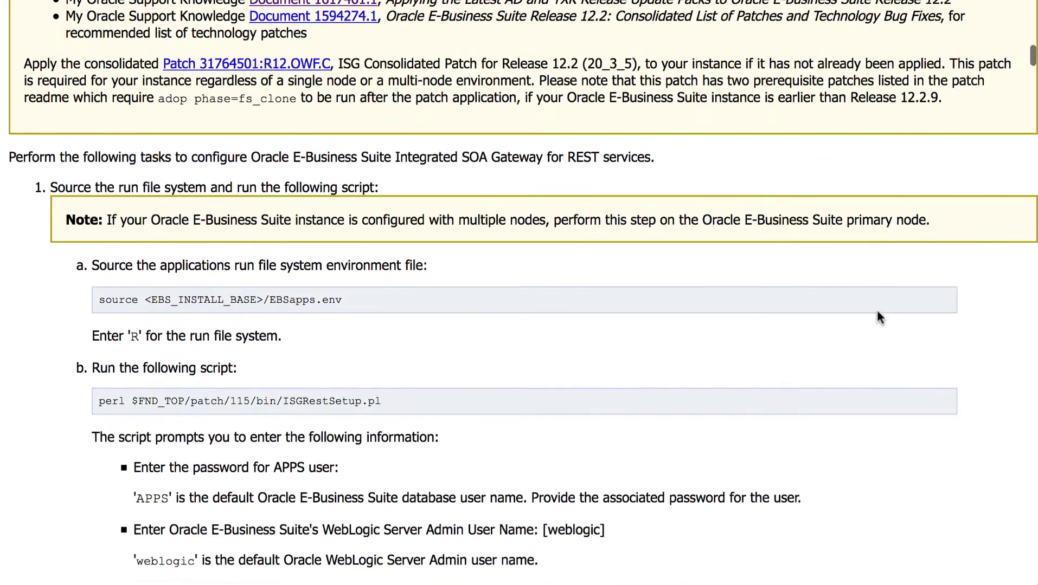
scroll(878, 317, "down", 3)
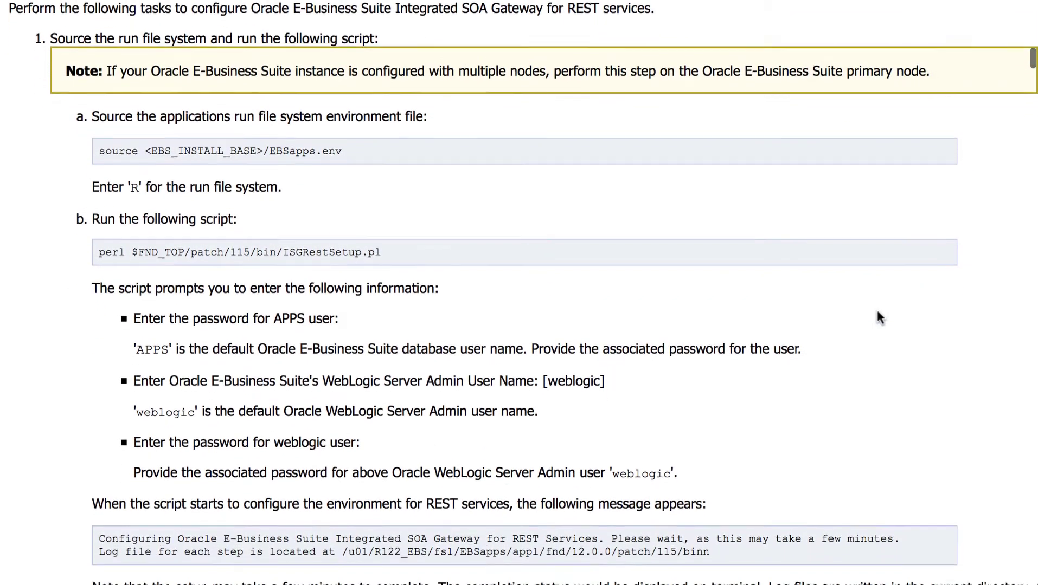
scroll(877, 314, "up", 1)
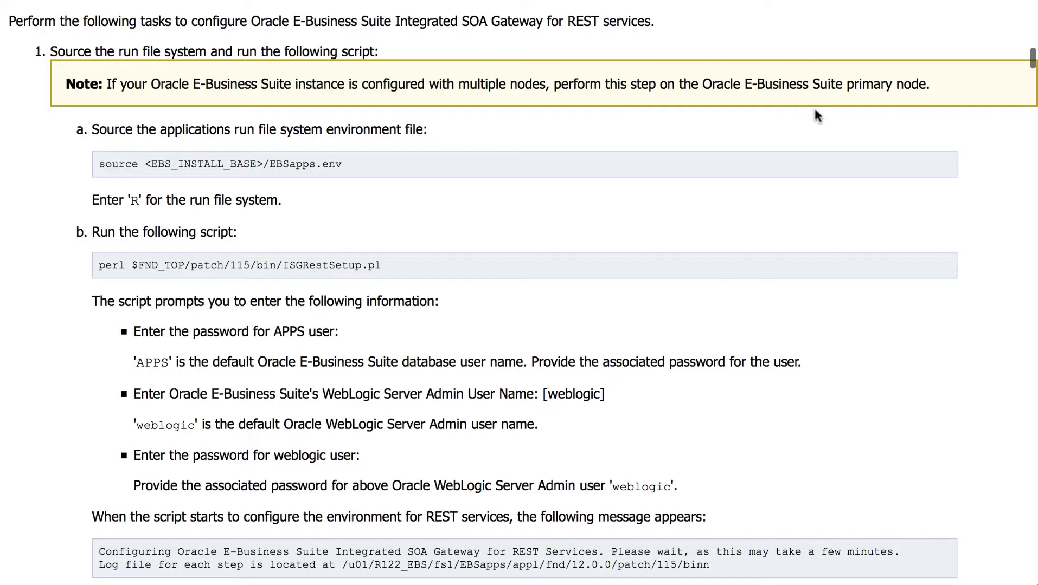
scroll(779, 393, "down", 5)
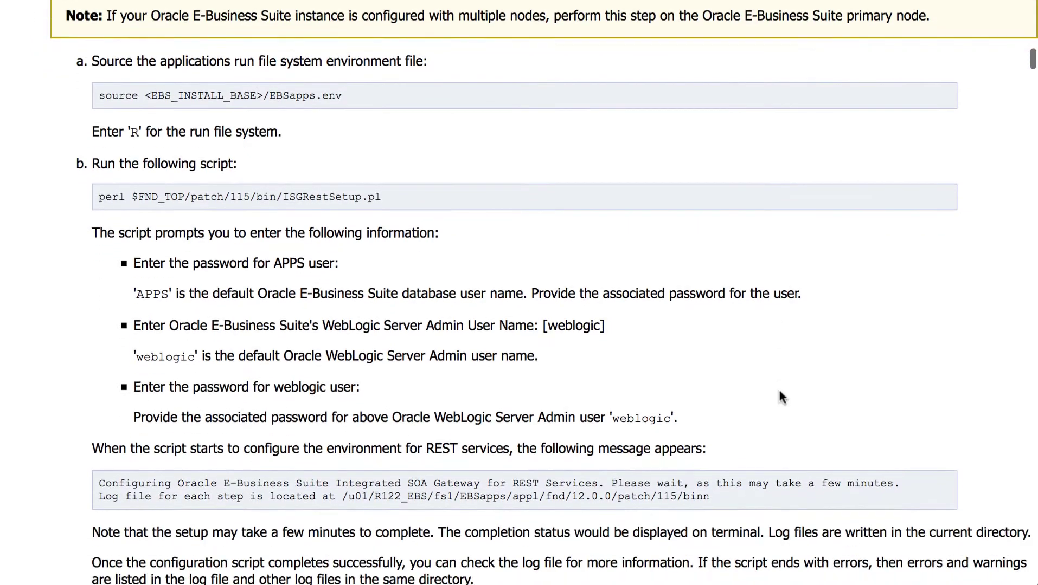
scroll(780, 397, "down", 5)
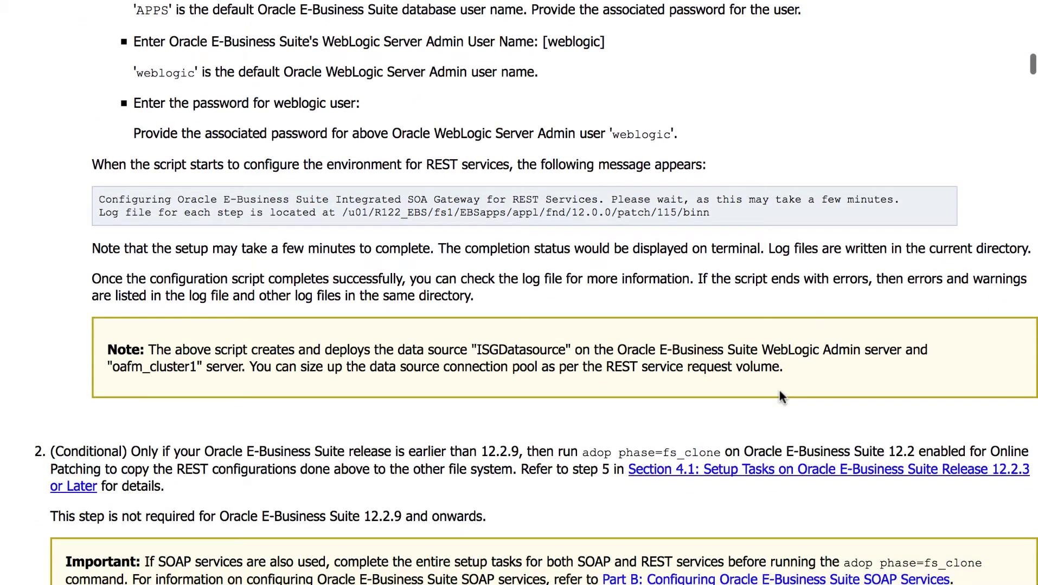
scroll(780, 397, "down", 3)
scroll(780, 399, "down", 1)
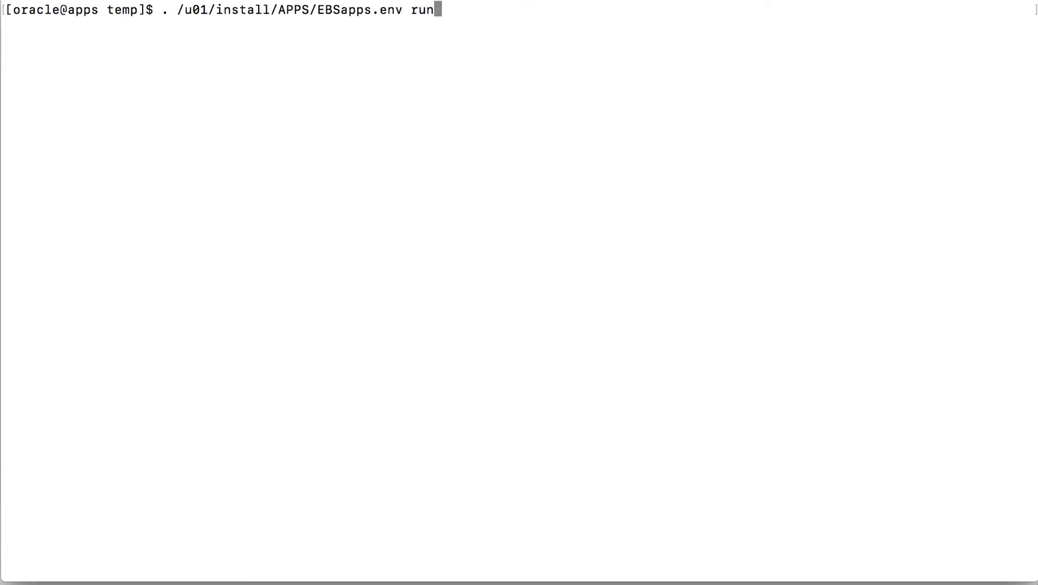
Source EBSapps.env run and run perl $FND_TOP/patch/115/bin/ISGRestSetup.pl, answering the APPS and weblogic prompts
key("Return")
type("perl $FND_TOP/patch/115/bin/ISGRestSetup.pl")
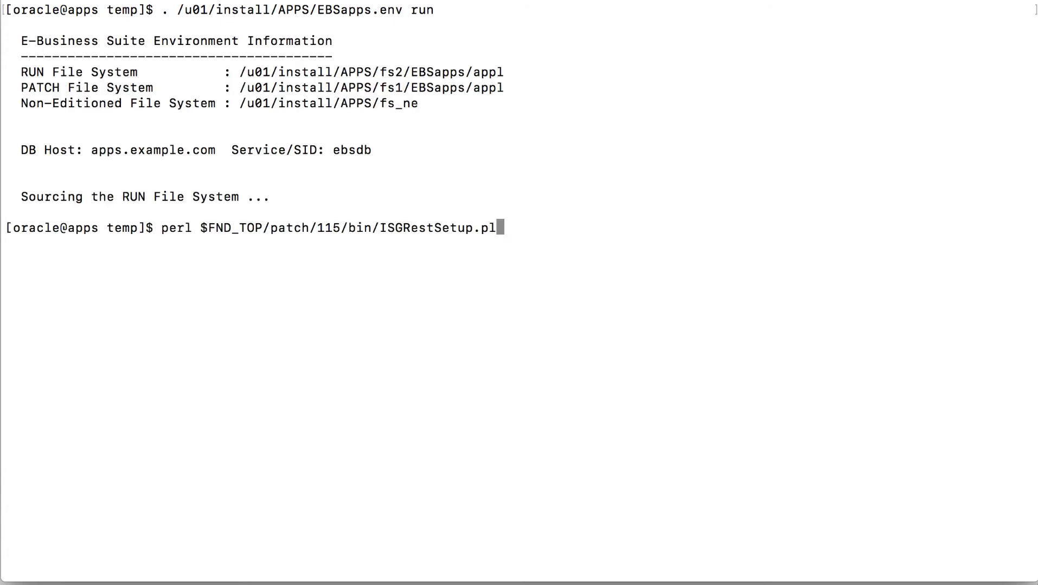
key("Return")
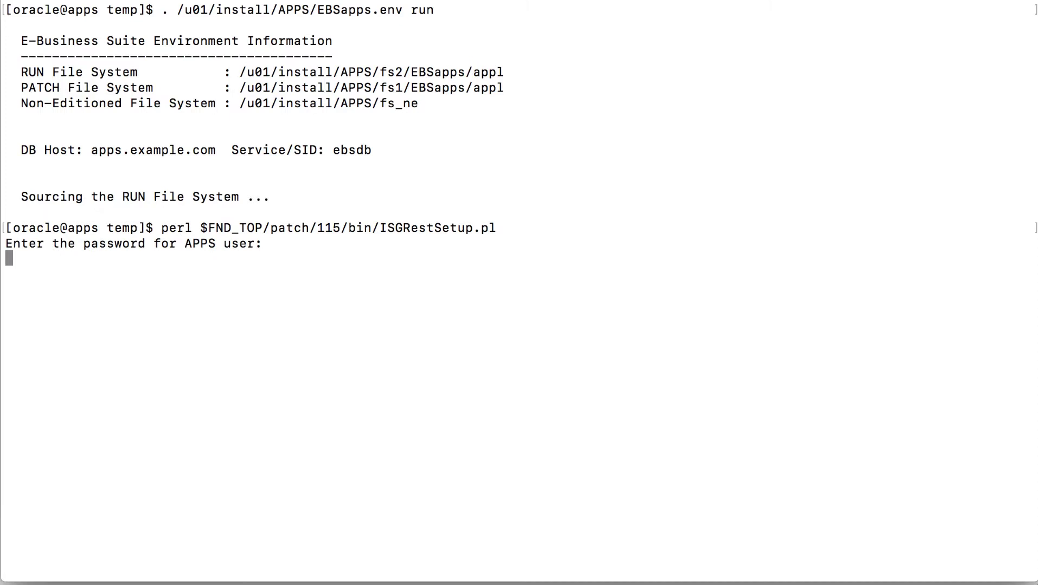
key("Return")
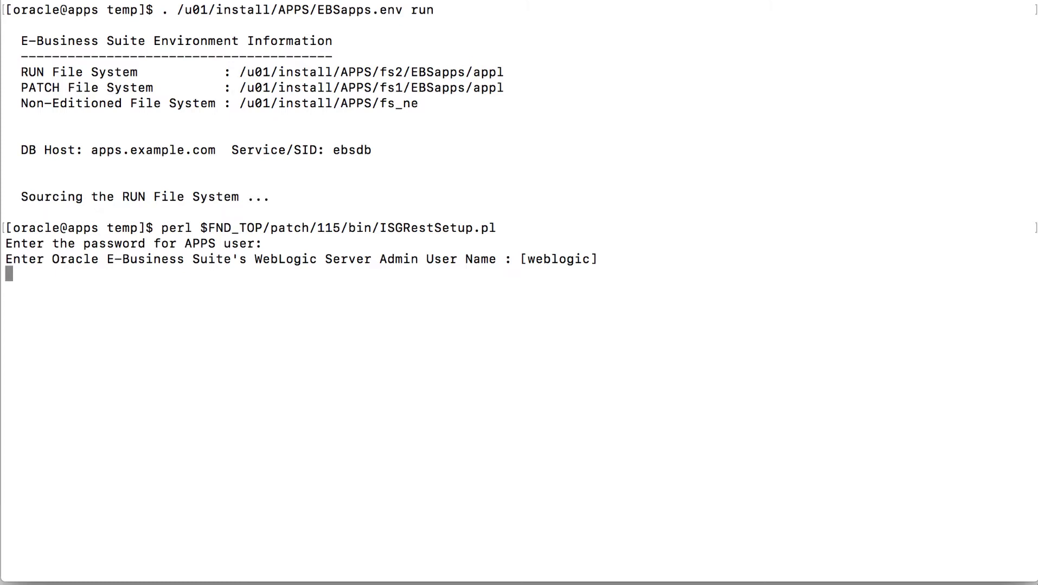
key("Return")
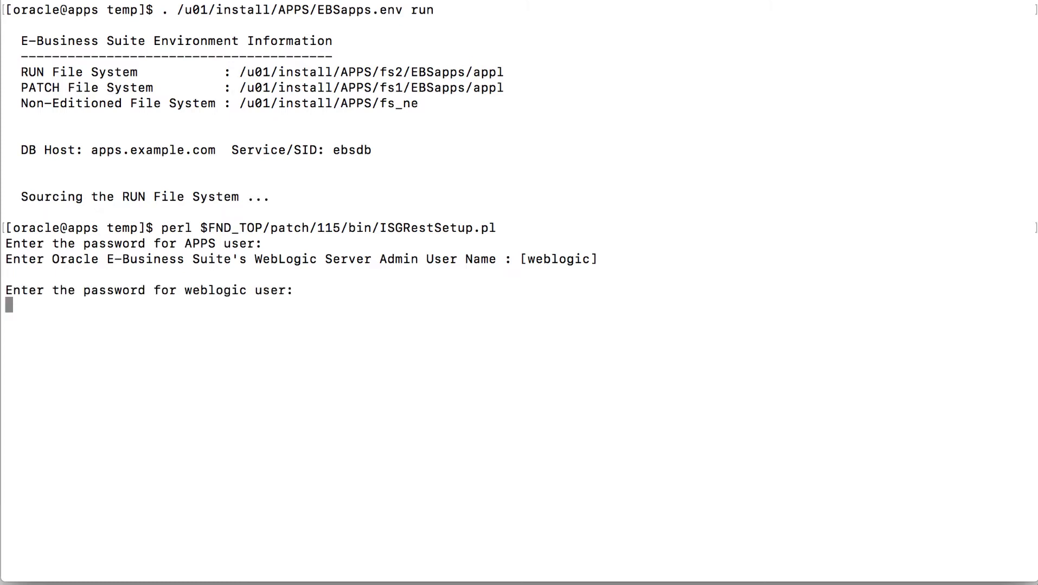
key("Return")
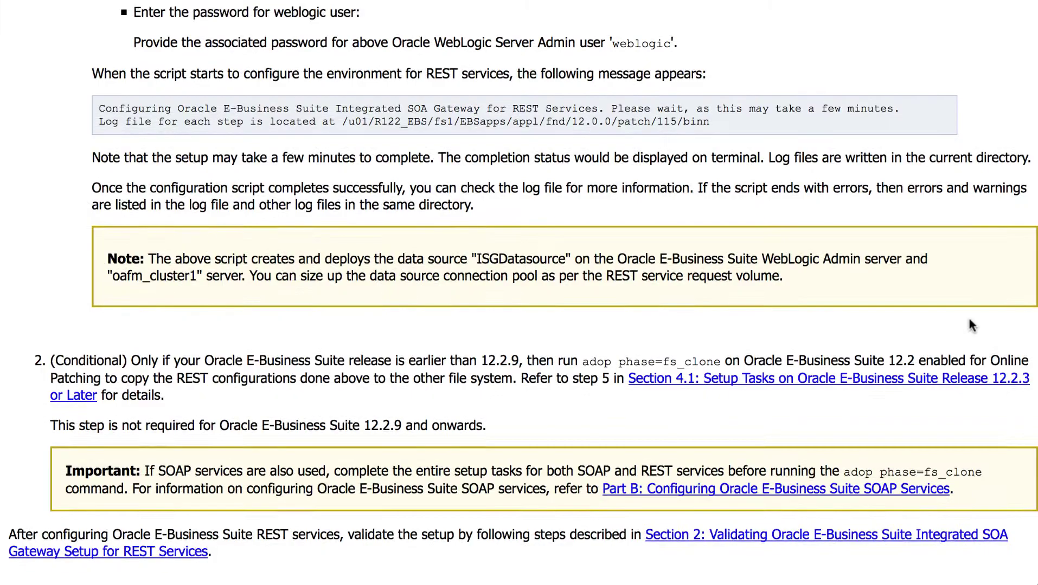
Scroll to Section 2's isgDesigner.xml Ant validation steps and the sample isActive XML response
scroll(968, 316, "down", 4)
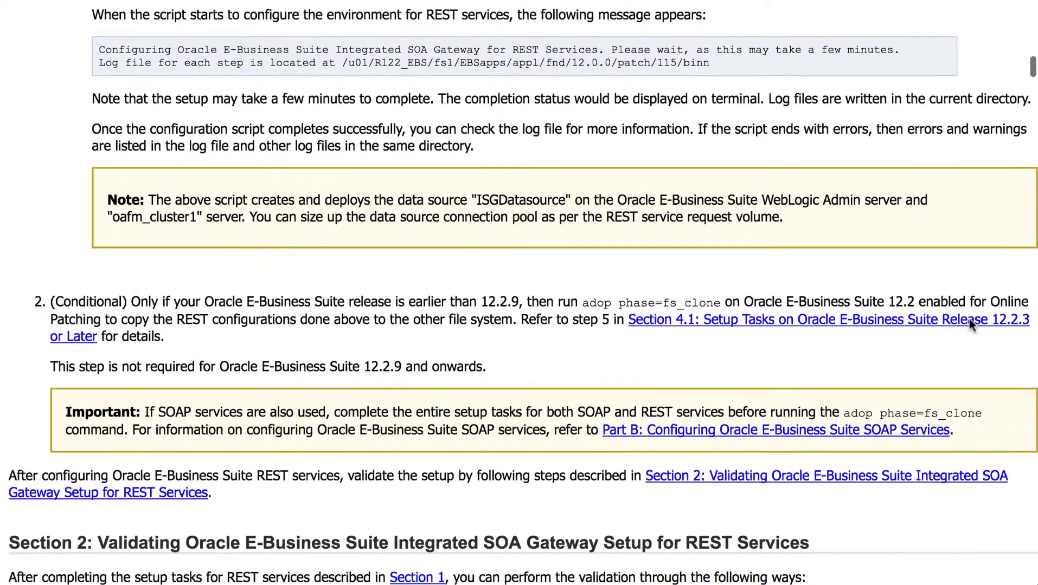
scroll(968, 322, "down", 2)
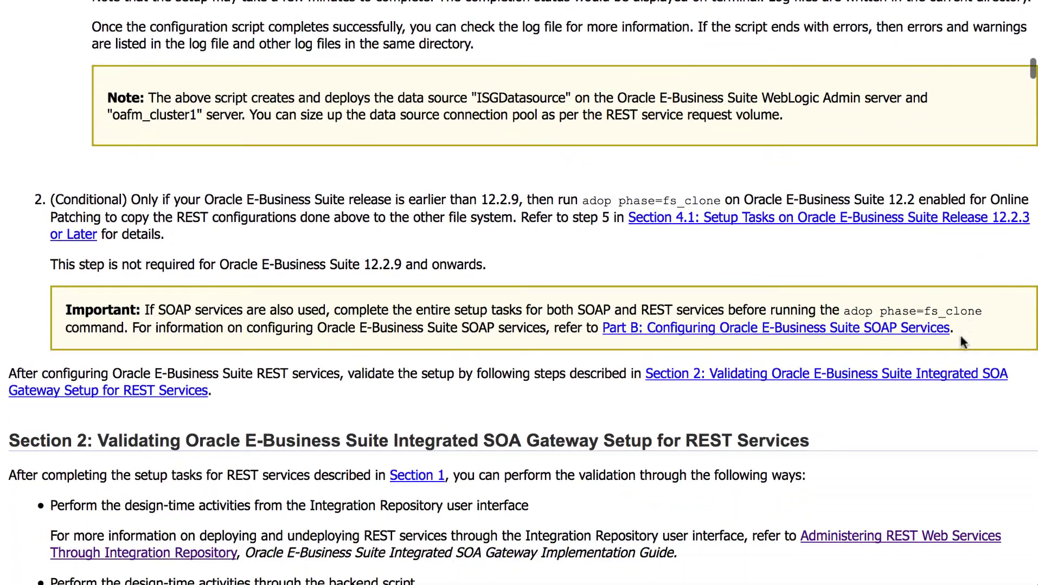
scroll(727, 410, "down", 5)
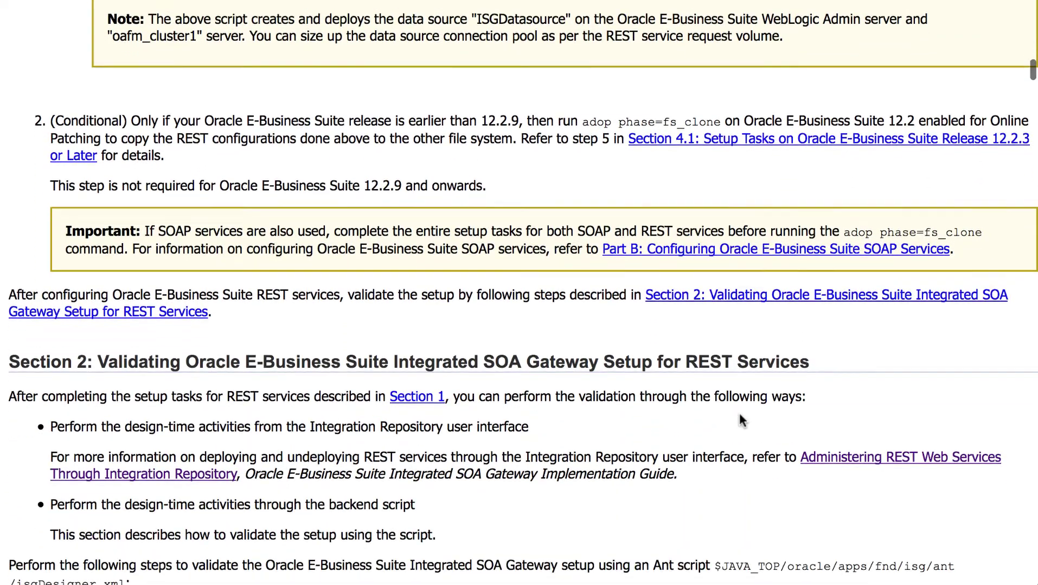
scroll(738, 412, "down", 2)
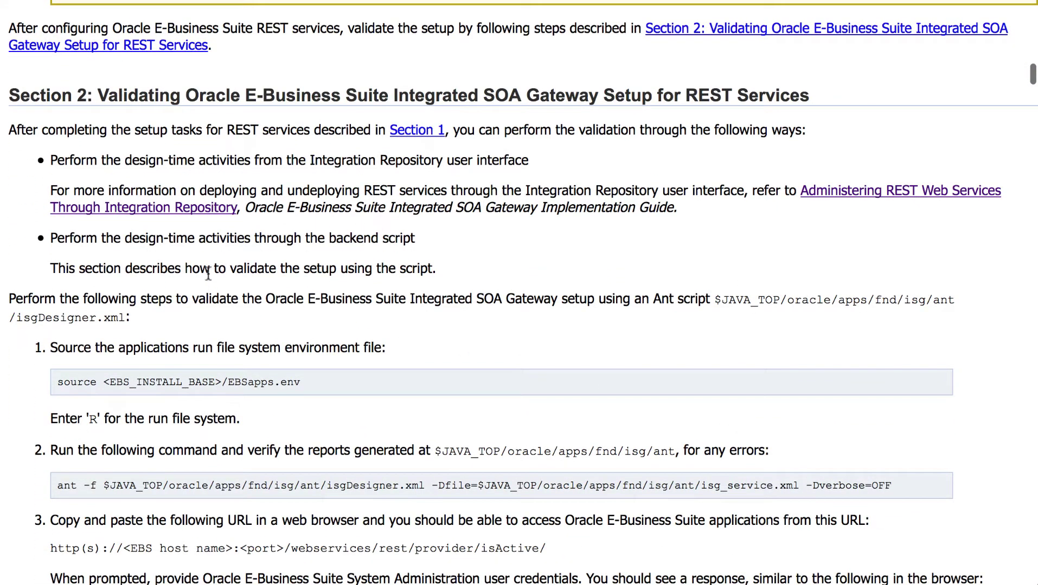
scroll(291, 339, "down", 3)
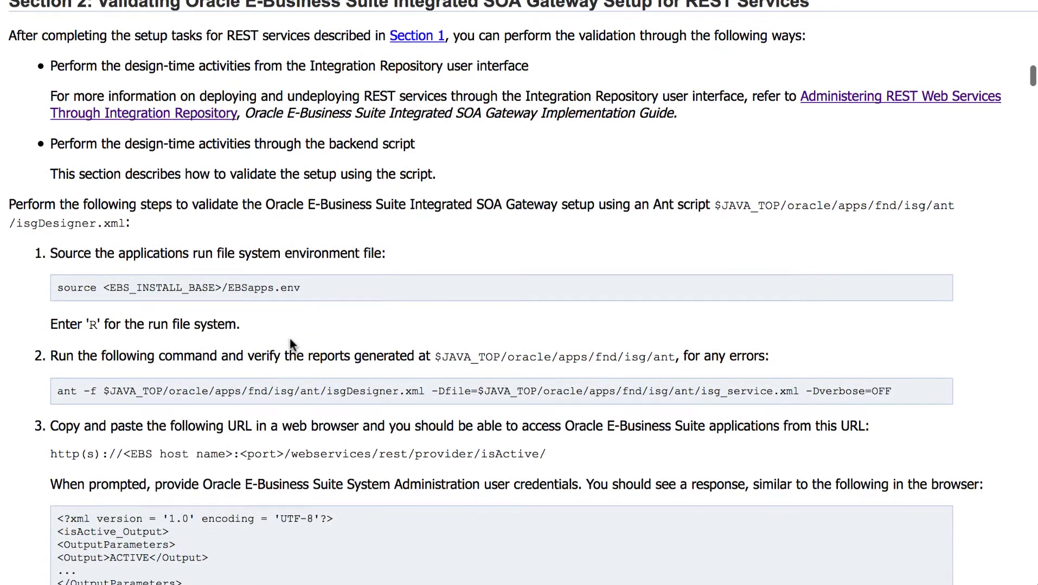
scroll(290, 342, "down", 1)
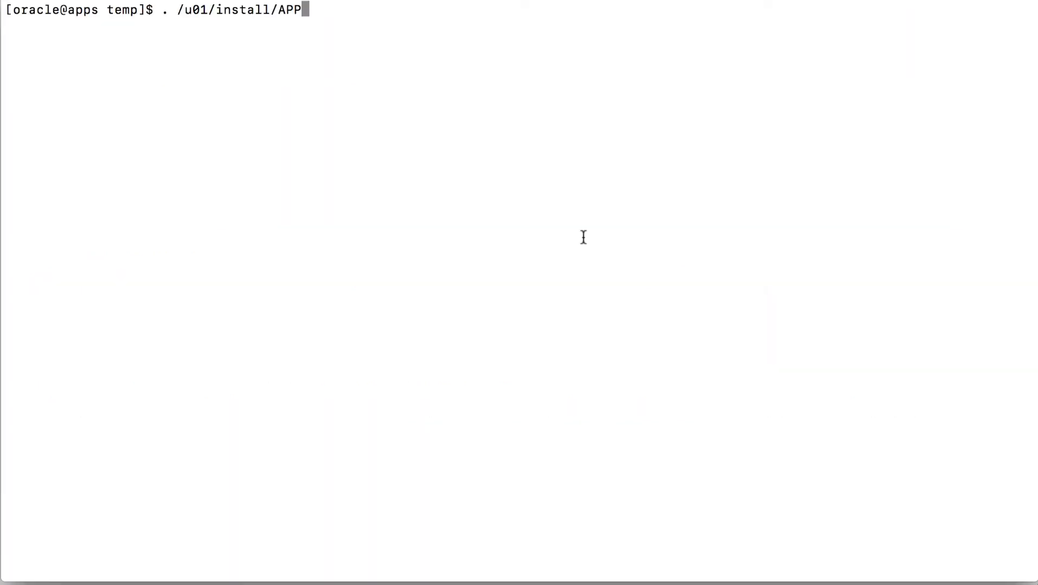
Source EBSapps.env run, then execute ant -f isgDesigner.xml -Dfile=isg_service.xml -Dverbose=OFF
type("S/EBSapps.env run")
key("Return")
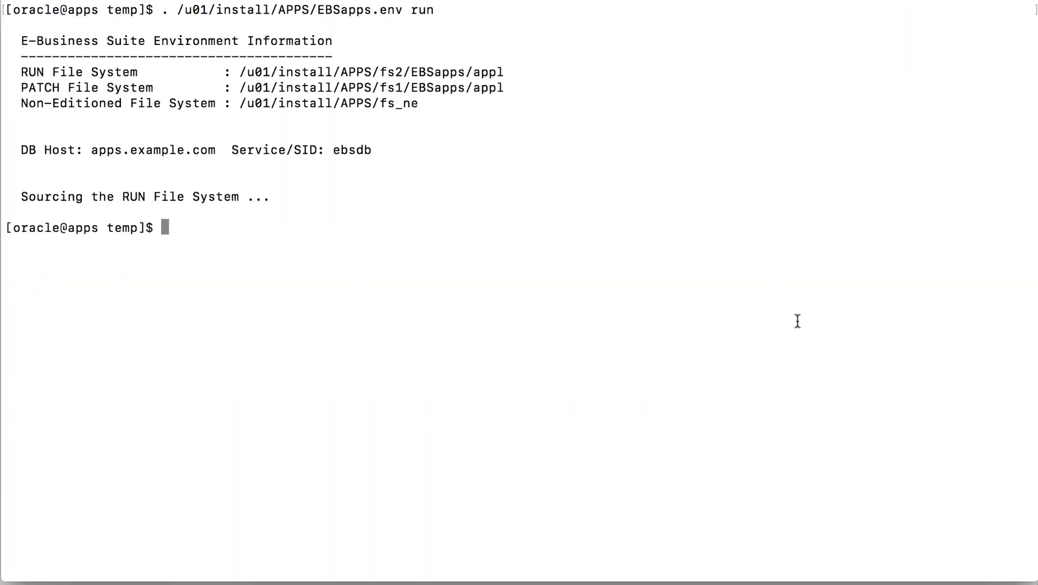
type("ant -f $JAVA_TOP/oracle/apps/fnd/isg/ant/isgDesigner.xml -Dfile=$JAVA_TOP/oracle/apps/fnd/isg/ant/isg_service.xml -Dverbose=OFF")
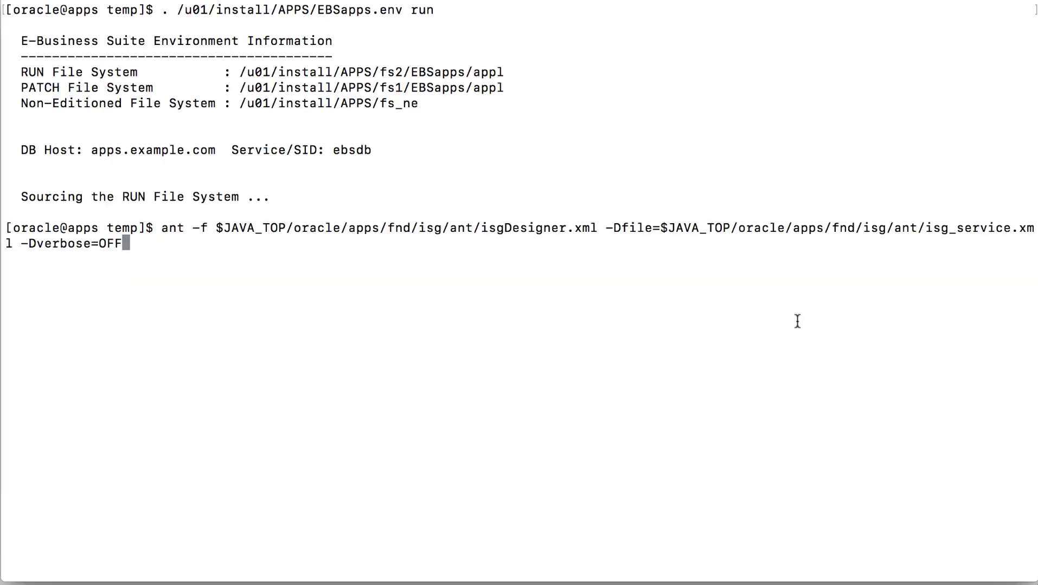
key("Return")
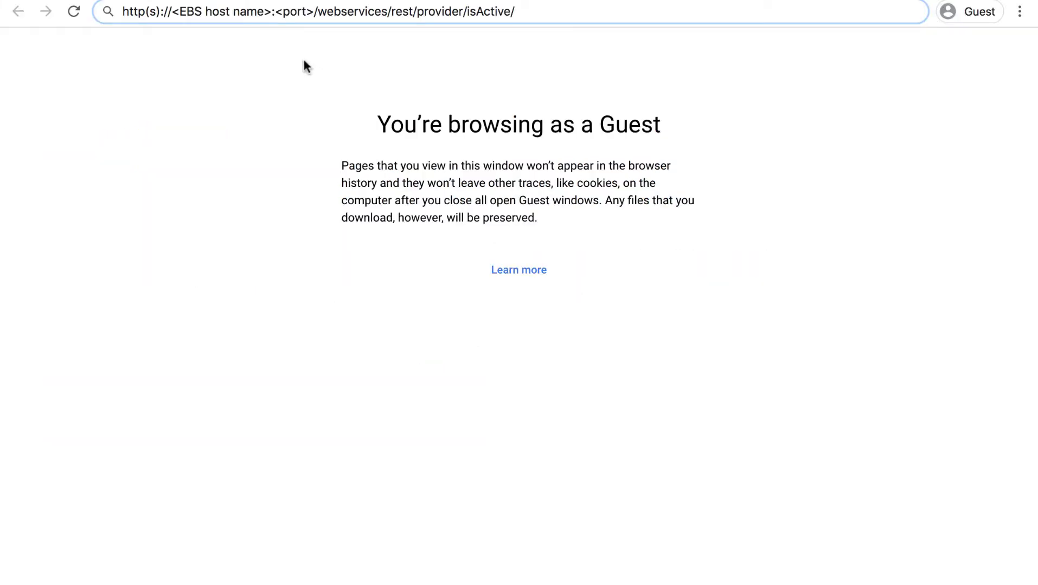
Replace the isActive URL's host and port placeholder with the real host and load it
left_click(314, 12)
left_click(171, 12, "shift")
key("ctrl+v")
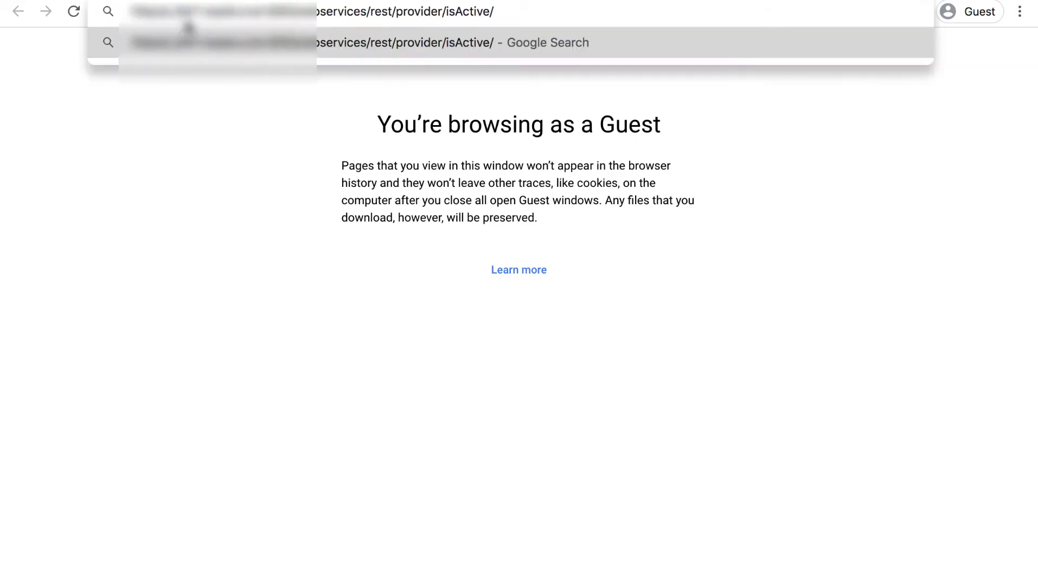
key("Return")
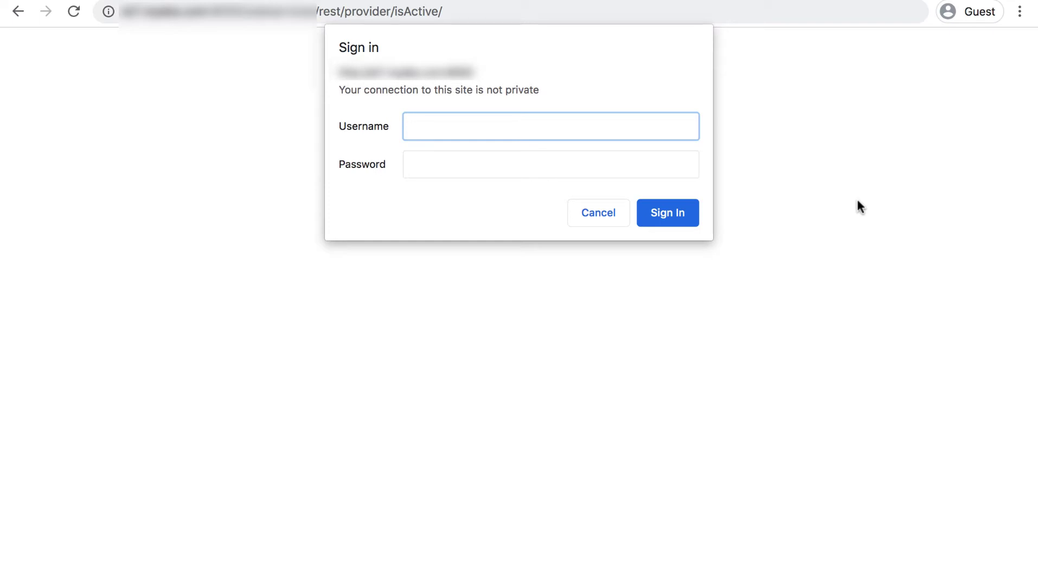
Sign in as sysadmin with its password and select the ACTIVE output in the response
type("sysadmin")
key("Tab")
type("*************")
left_click(666, 220)
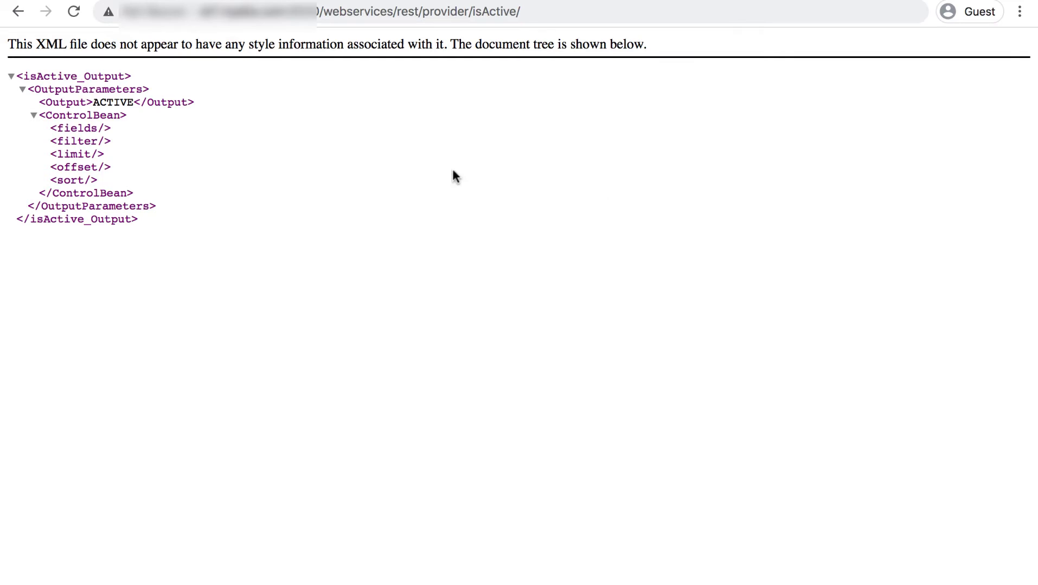
double_click(127, 103)
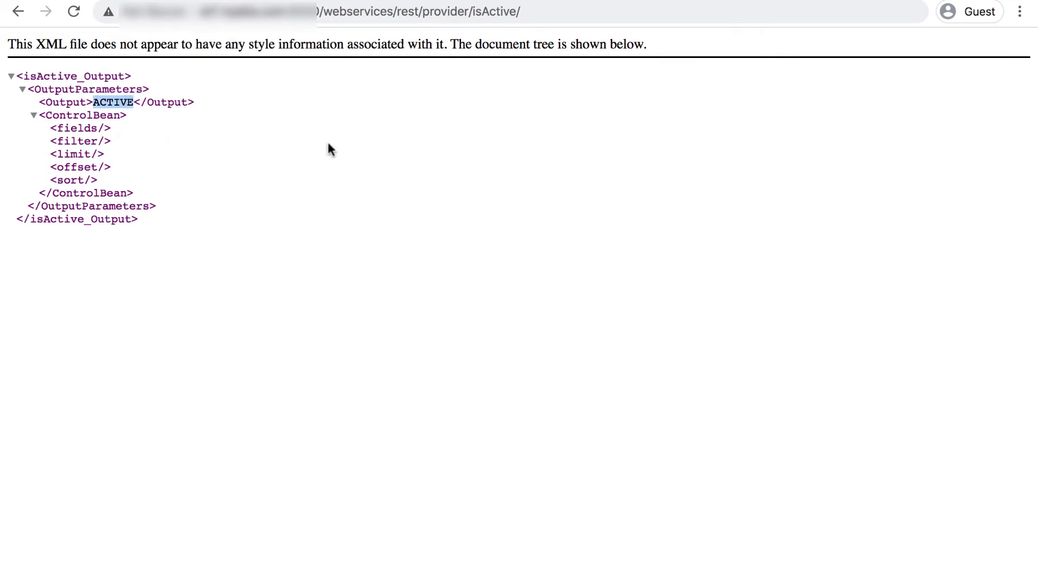
Match ACTIVE against the documented sample, then log into E-Business Suite as SYSADMIN
key("super+Tab")
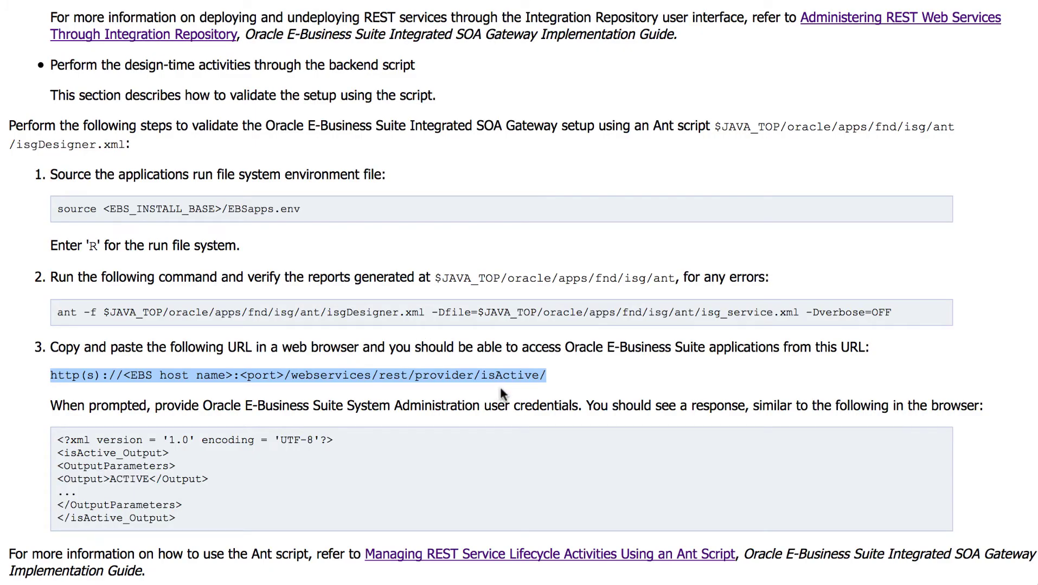
double_click(128, 479)
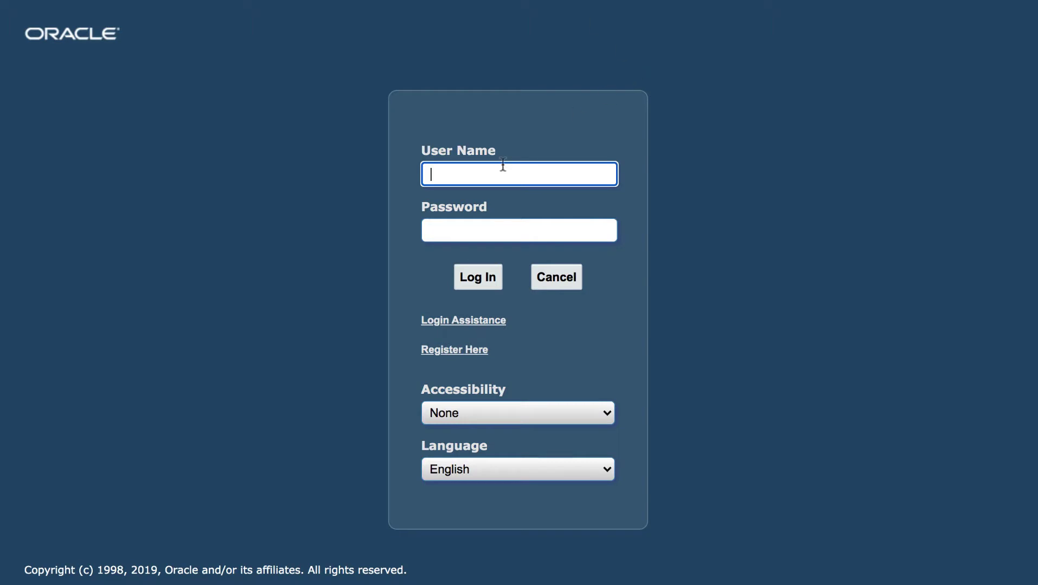
type("sysadmin")
key("Tab")
type("sysadmin")
key("Return")
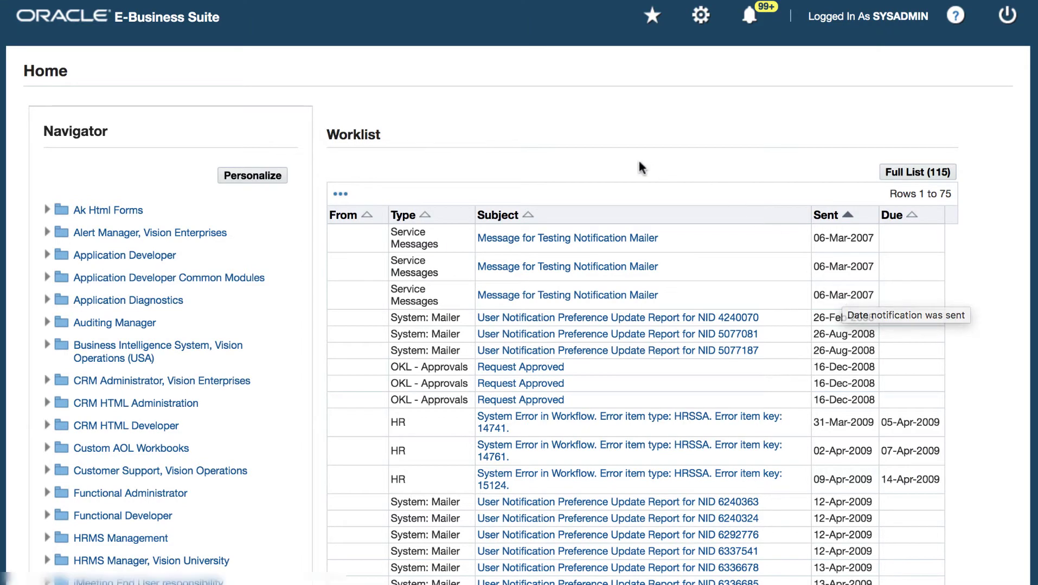
Expand Integrated SOA Gateway in the Navigator and open Integration Repository
scroll(304, 382, "down", 8)
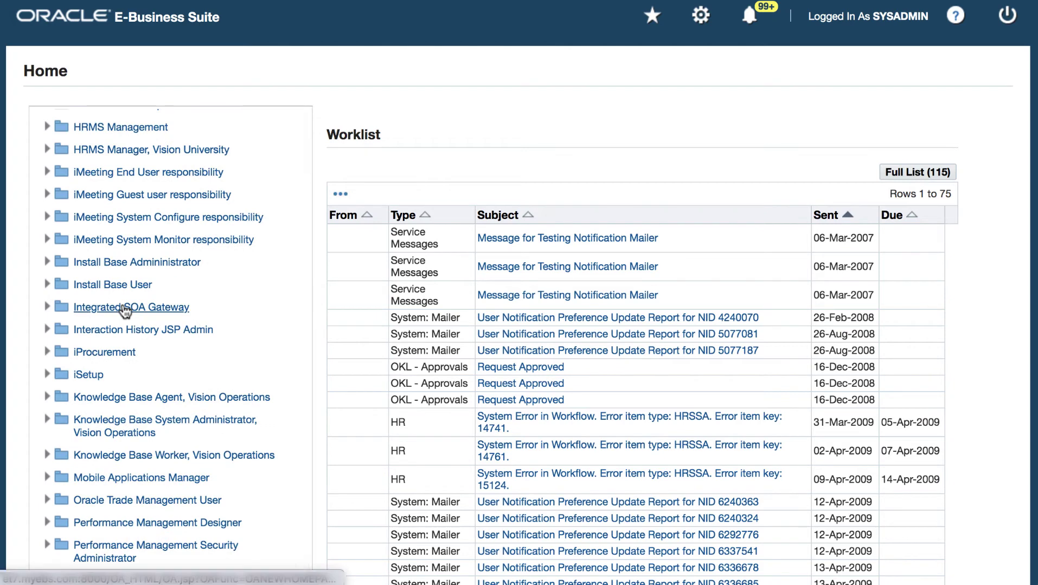
left_click(128, 309)
left_click(140, 332)
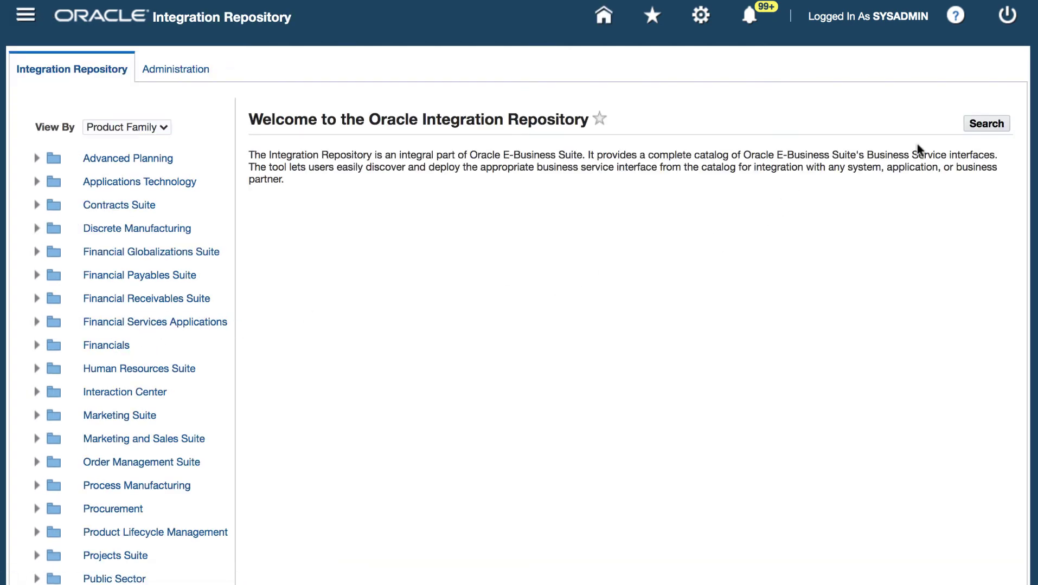
Search Internal Name HR_EMP% and open the Employee (HR_EMPLOYEE_API) PL/SQL interface details
left_click(978, 129)
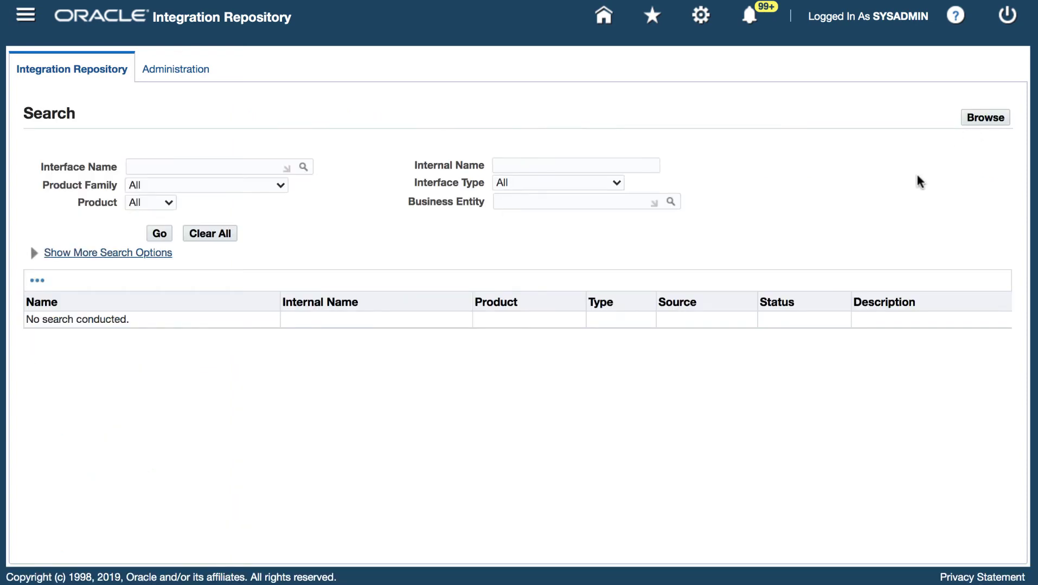
left_click(599, 167)
type("HR_")
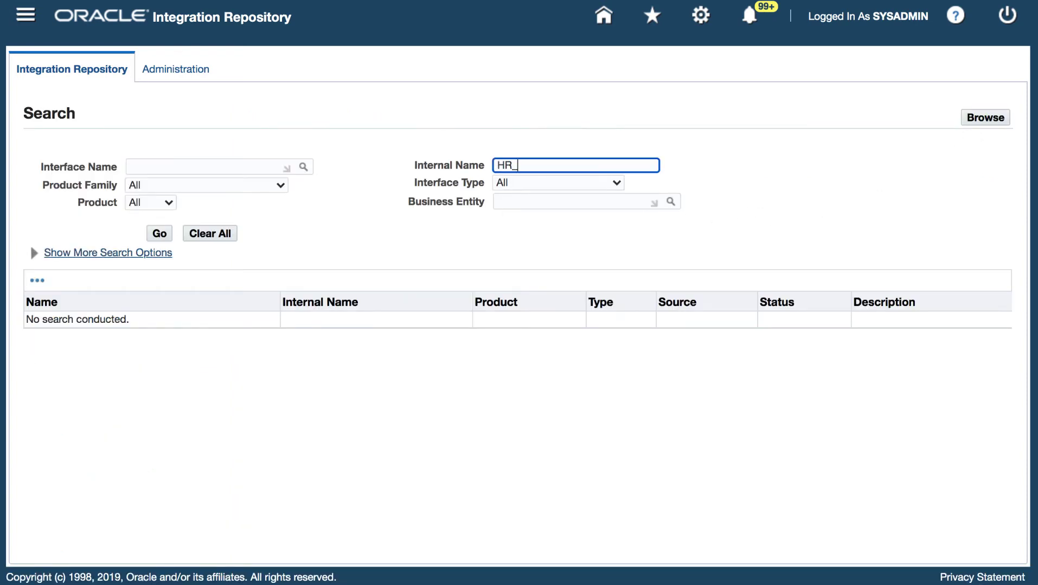
type("EMP%")
left_click(160, 235)
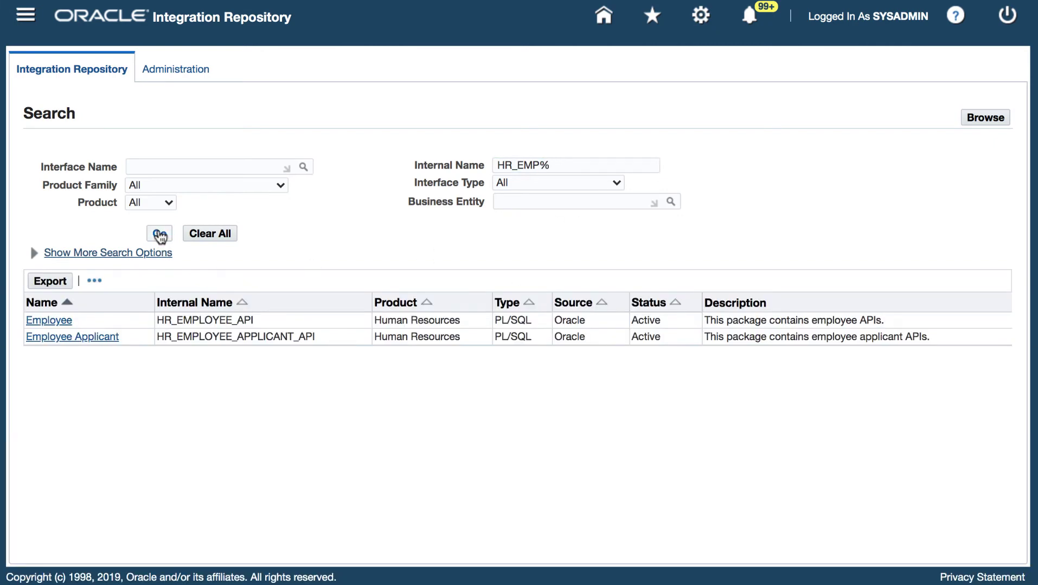
left_click(50, 321)
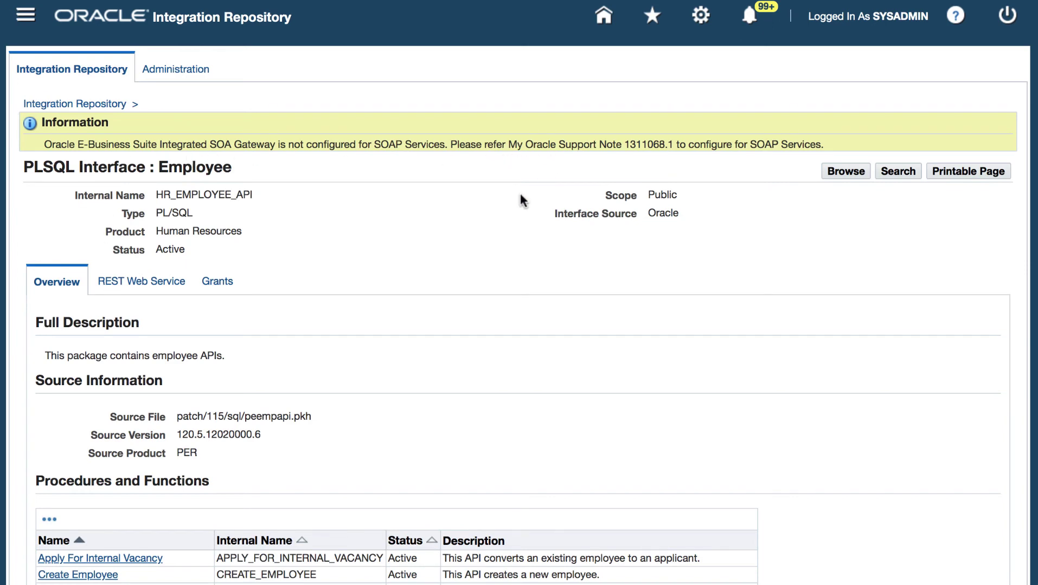
scroll(278, 359, "down", 3)
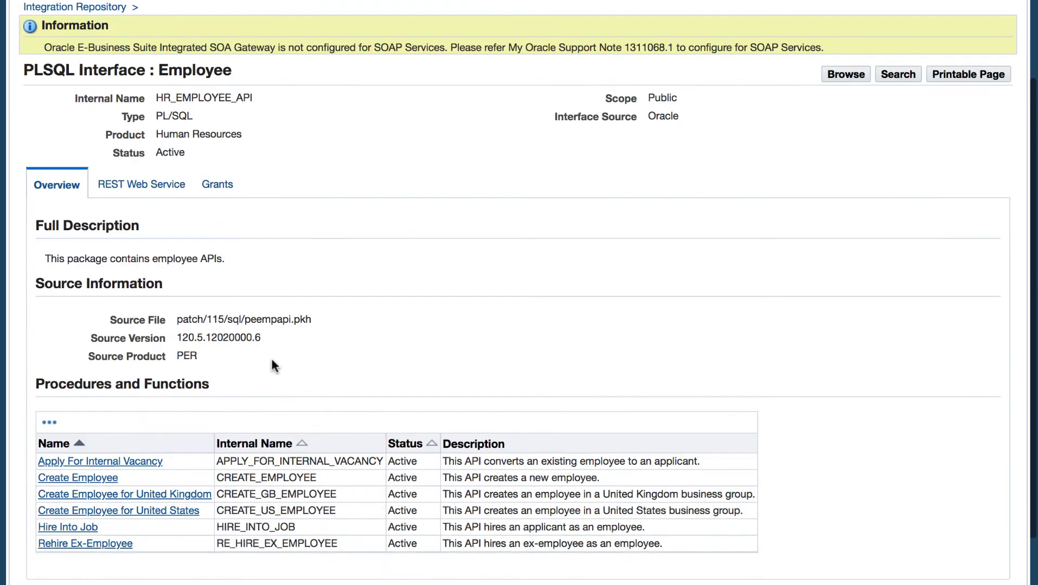
scroll(271, 355, "up", 3)
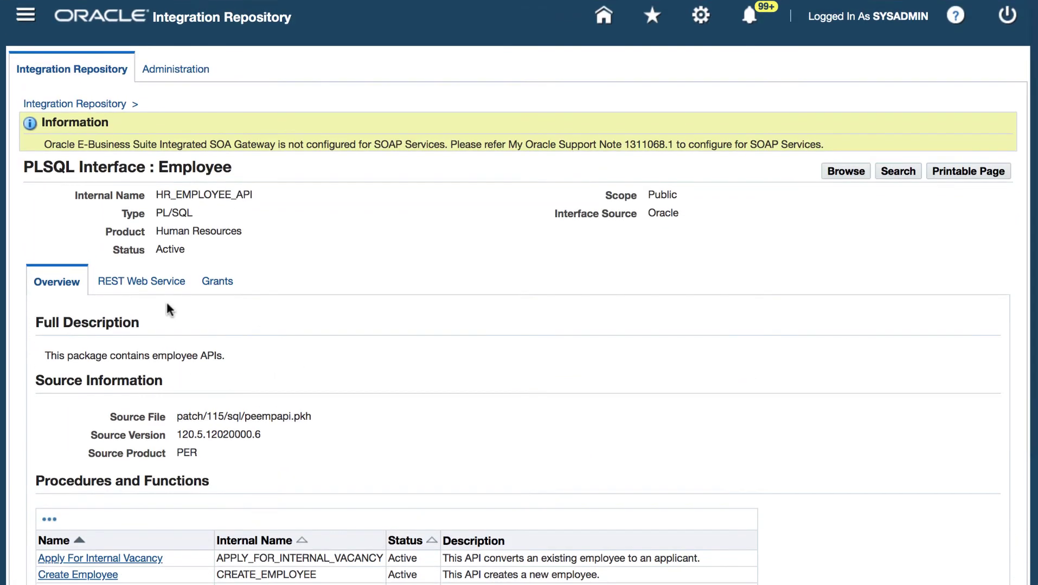
Deploy Create Employee as a REST service with alias 'emp'
left_click(168, 284)
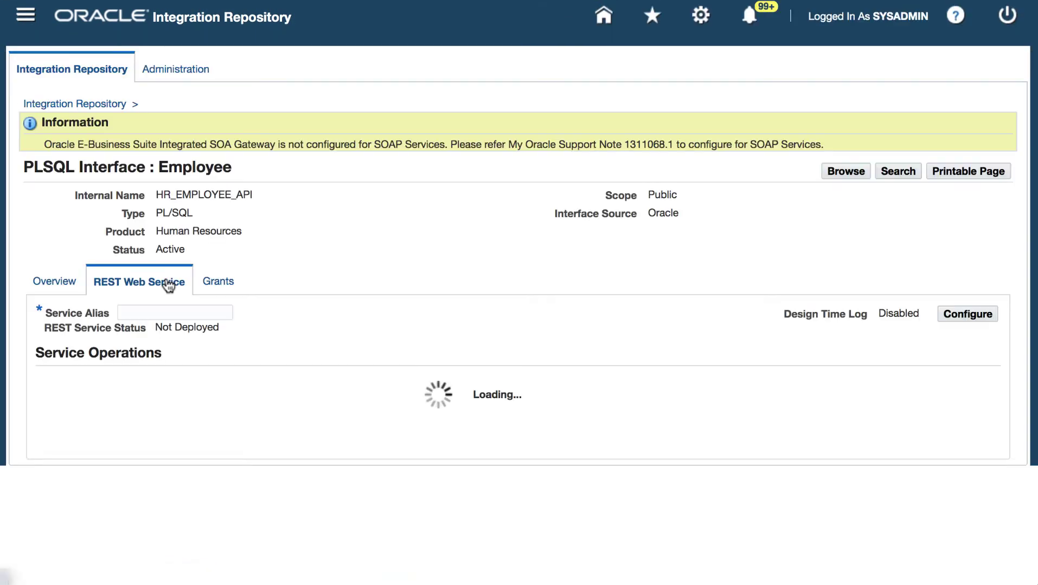
left_click(197, 310)
type("emp")
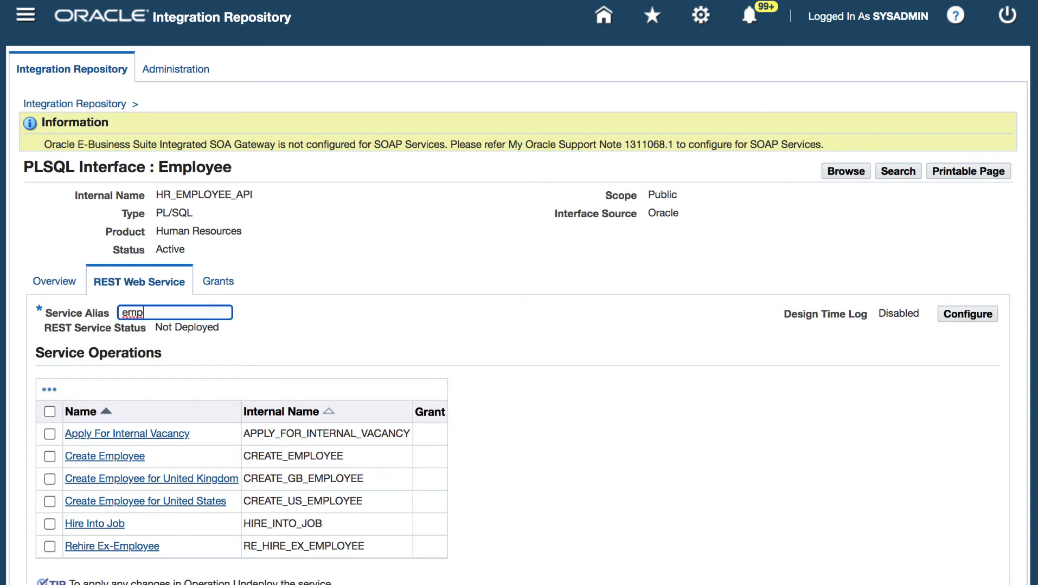
left_click(49, 456)
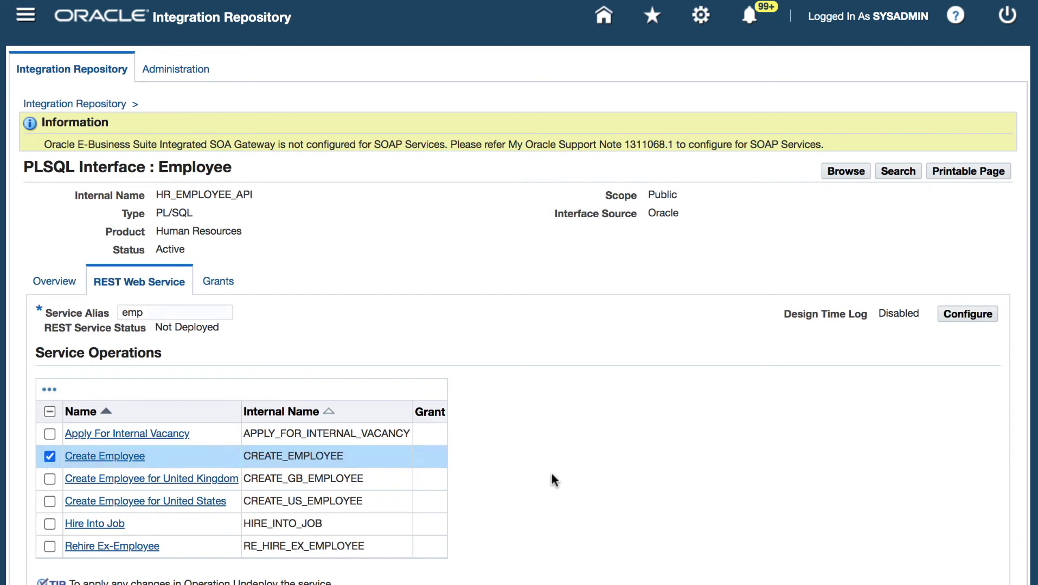
scroll(550, 480, "down", 2)
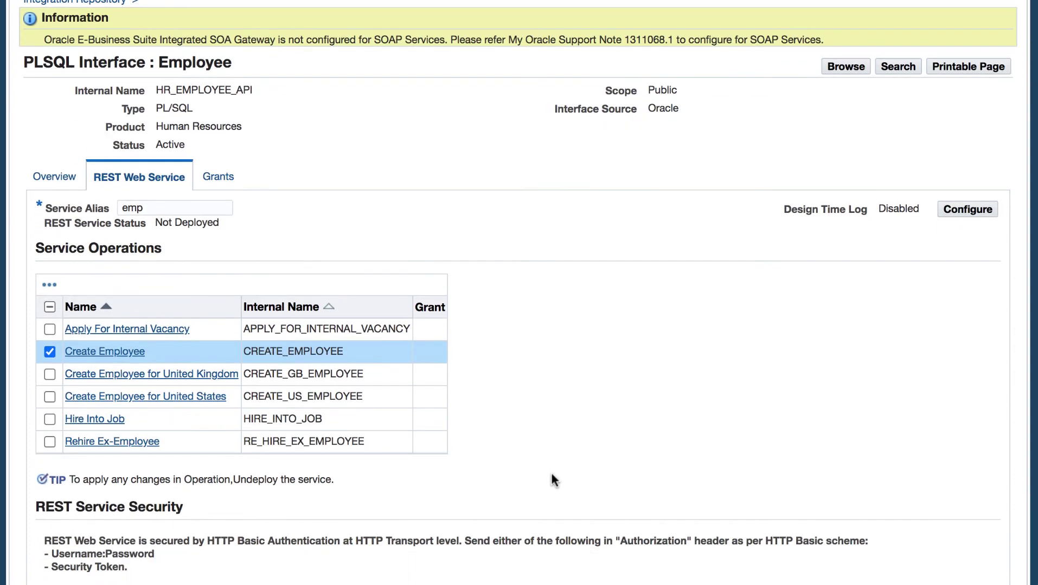
scroll(551, 480, "down", 2)
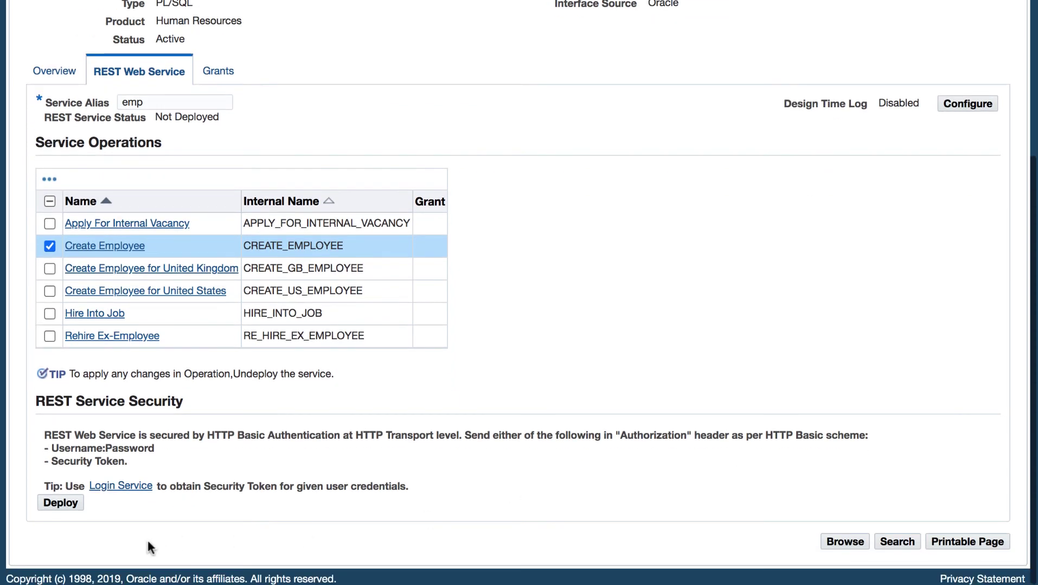
left_click(65, 506)
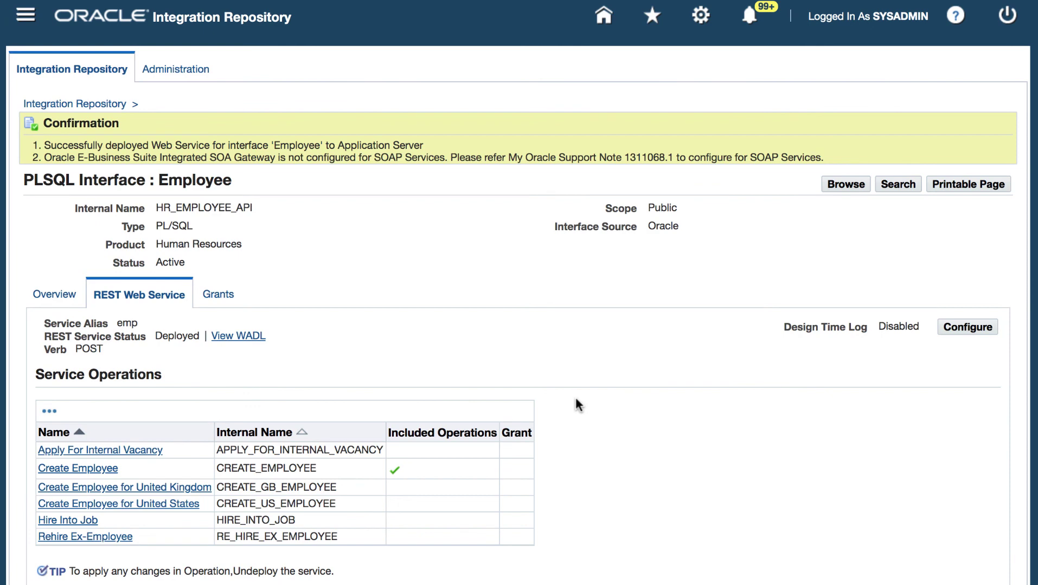
Display the emp service's WADL and select its XSD schema URL
left_click(254, 340)
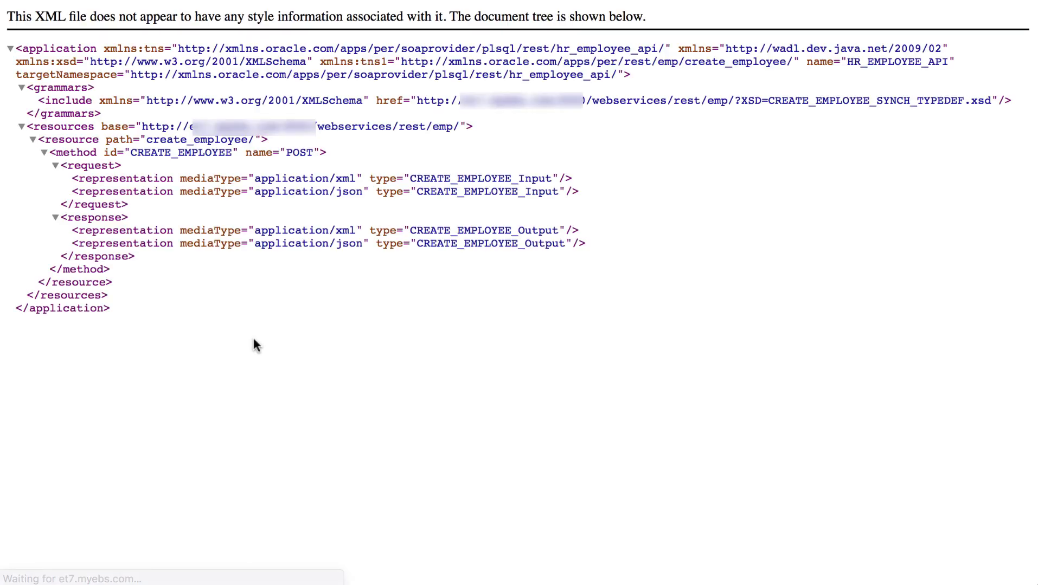
left_click_drag(416, 100, 991, 104)
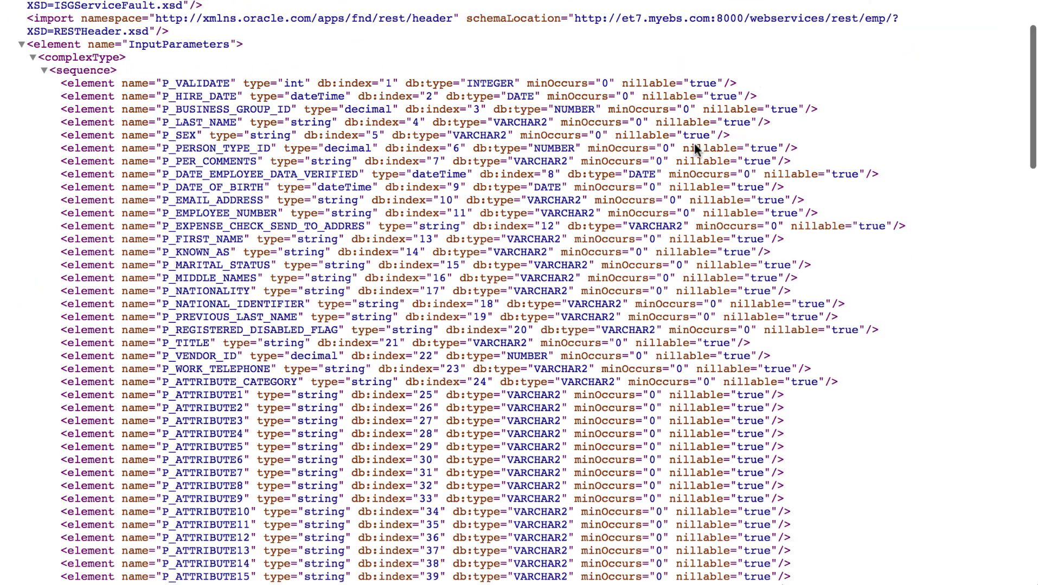
scroll(694, 142, "down", 3)
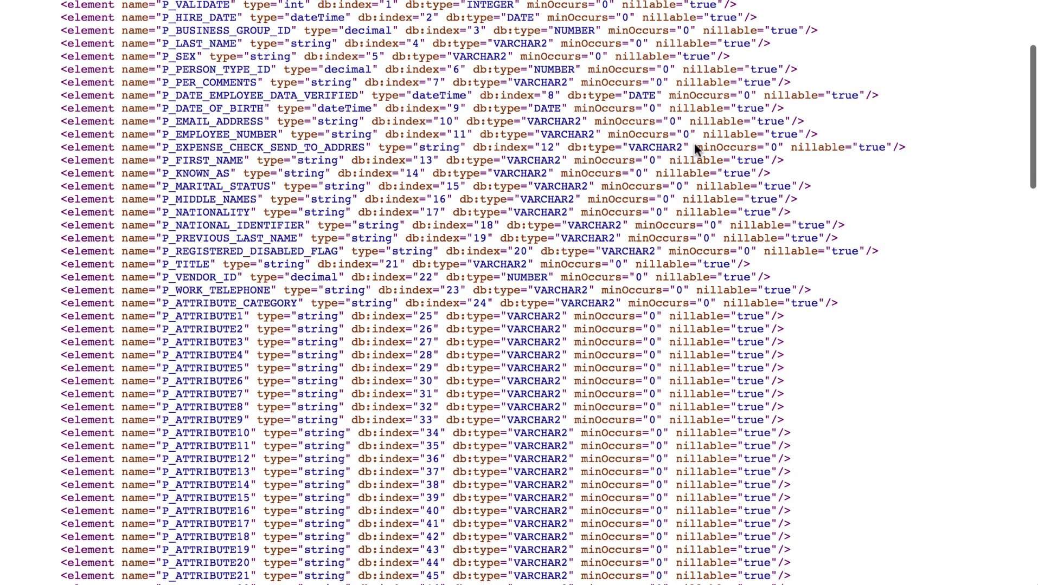
scroll(694, 143, "down", 15)
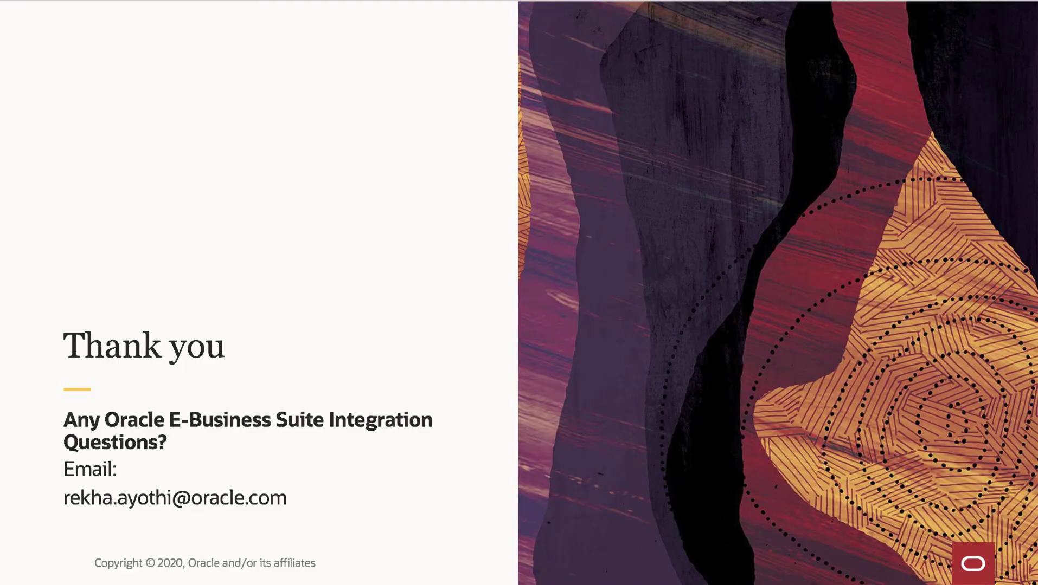